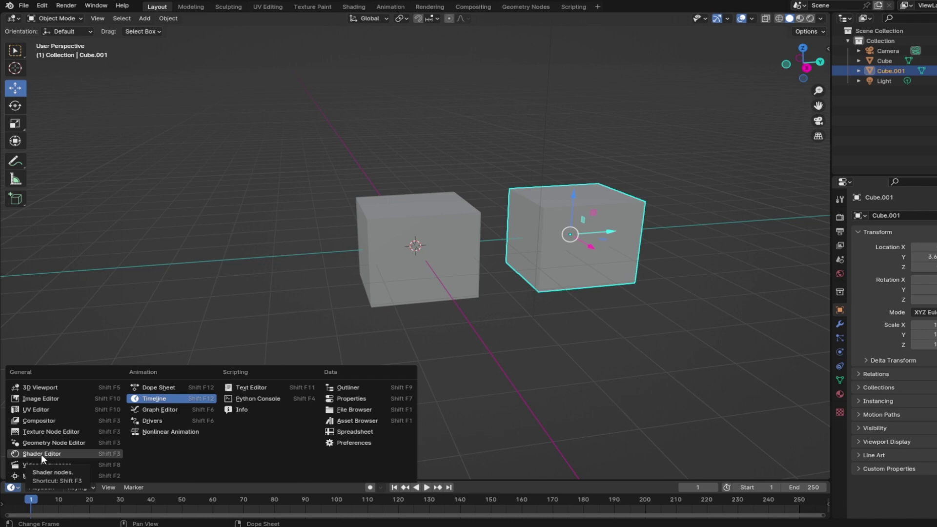
# Step: Replace the timeline with an enlarged Shader Editor area and switch the viewport to Material Preview shading
pyautogui.click(41, 454)
pyautogui.moveTo(284, 481); pyautogui.dragTo(625, 291)
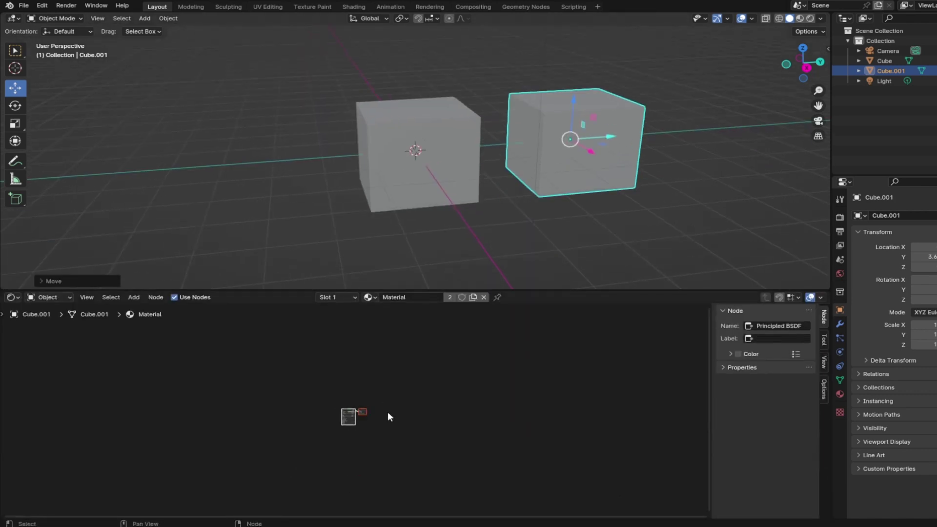
pyautogui.scroll(5, 387, 414)
pyautogui.click(800, 18)
pyautogui.moveTo(666, 109); pyautogui.dragTo(693, 166, button='middle')
pyautogui.click(710, 178)
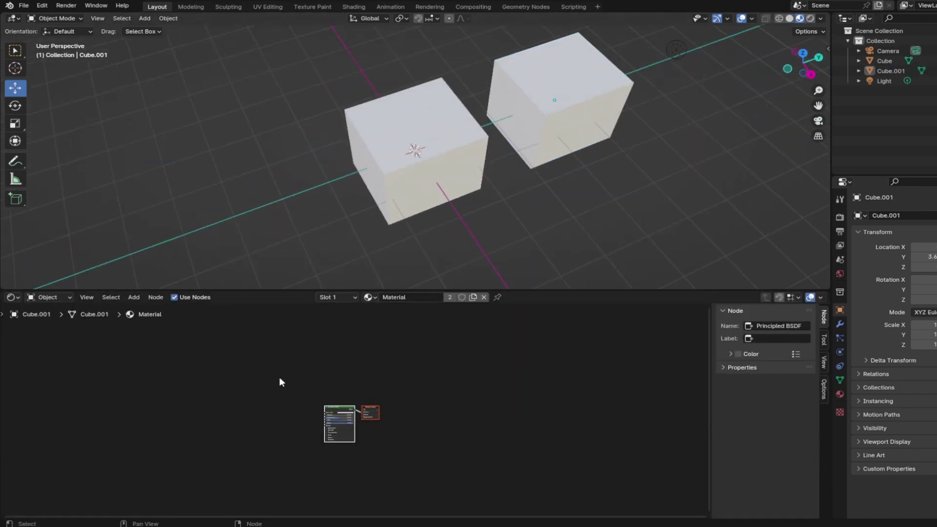
# Step: Unlink the shared material from the second cube and create a separate one for it
pyautogui.click(440, 161)
pyautogui.click(571, 98)
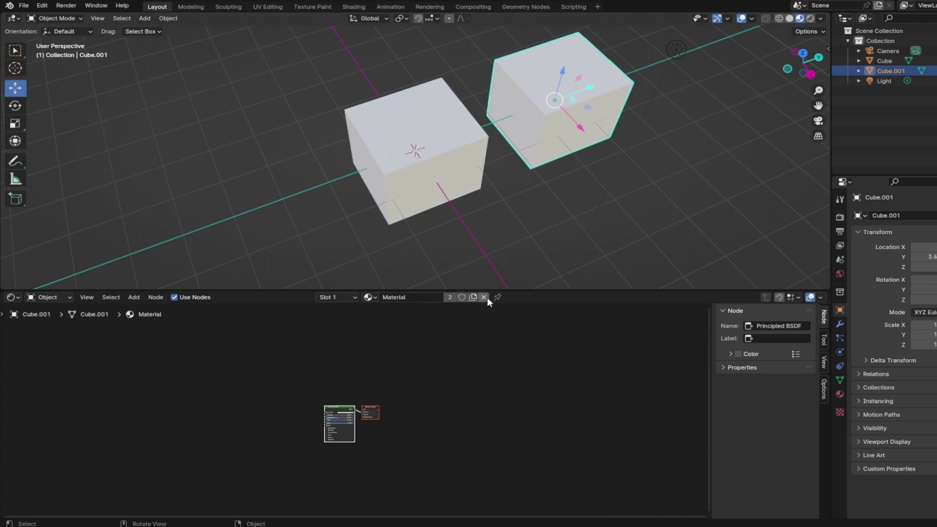
pyautogui.click(486, 297)
pyautogui.click(441, 298)
# Step: Select the first cube and add a Wave Texture node ahead of its Principled BSDF
pyautogui.click(435, 195)
pyautogui.scroll(9, 396, 448)
pyautogui.moveTo(396, 448); pyautogui.dragTo(556, 399, button='middle')
pyautogui.click(312, 375)
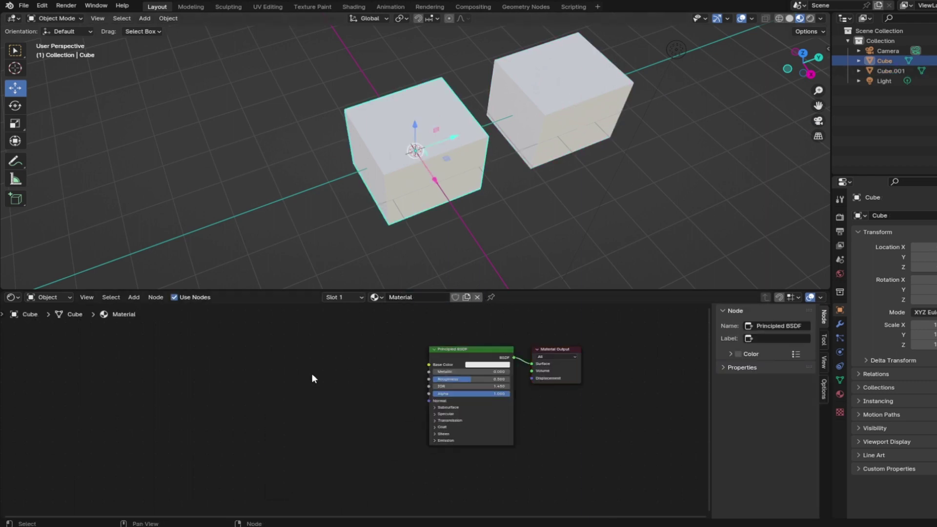
pyautogui.hotkey('shift', 'a')
pyautogui.moveTo(278, 441)
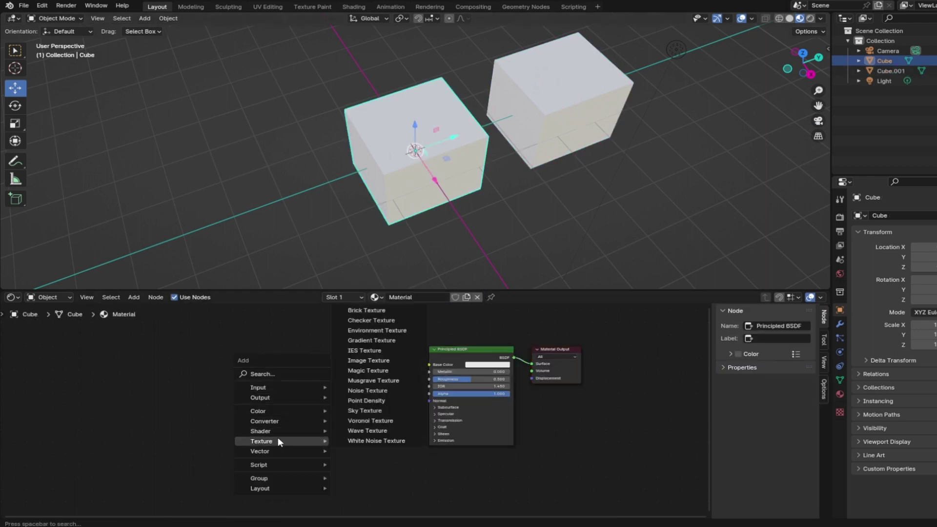
pyautogui.click(367, 429)
pyautogui.click(209, 359)
# Step: Route the Wave Texture through a Color Ramp into Base Color, and the ramp through a Bump node into Normal
pyautogui.moveTo(262, 368); pyautogui.dragTo(294, 365)
pyautogui.click(332, 394)
pyautogui.moveTo(380, 360); pyautogui.dragTo(429, 401)
pyautogui.click(371, 434)
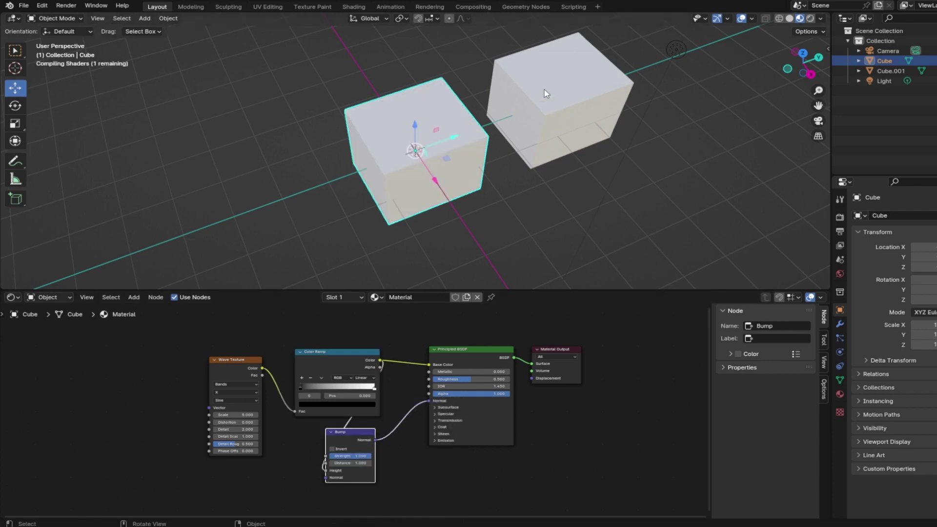
# Step: Set the Bump strength to 0.392 and the Wave Texture's scale to -2.1, distortion to 7.5 and detail to 8.2
pyautogui.click(628, 186)
pyautogui.moveTo(628, 185); pyautogui.dragTo(641, 191, button='middle')
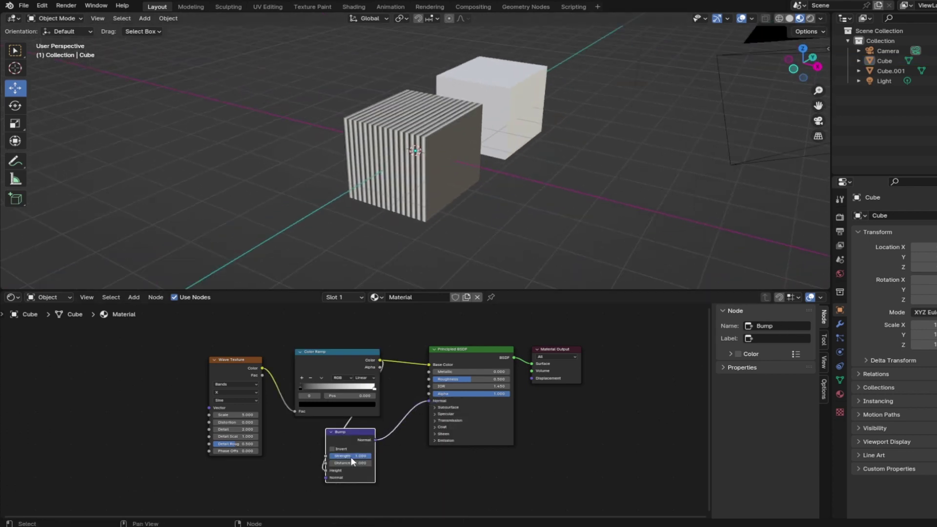
pyautogui.moveTo(350, 457); pyautogui.dragTo(319, 457)
pyautogui.moveTo(231, 415); pyautogui.dragTo(210, 415)
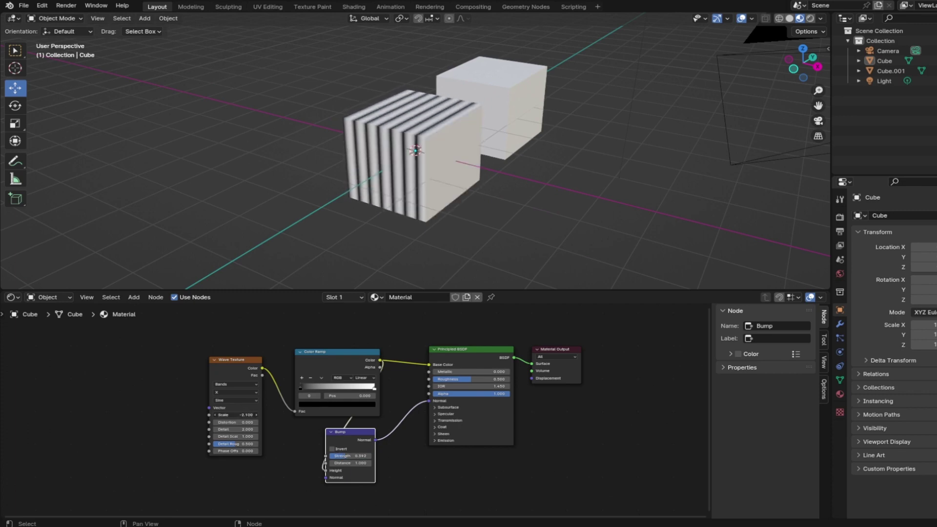
pyautogui.moveTo(269, 430)
pyautogui.mouseDown()
pyautogui.moveTo(236, 430)
pyautogui.moveTo(270, 422)
pyautogui.mouseUp()
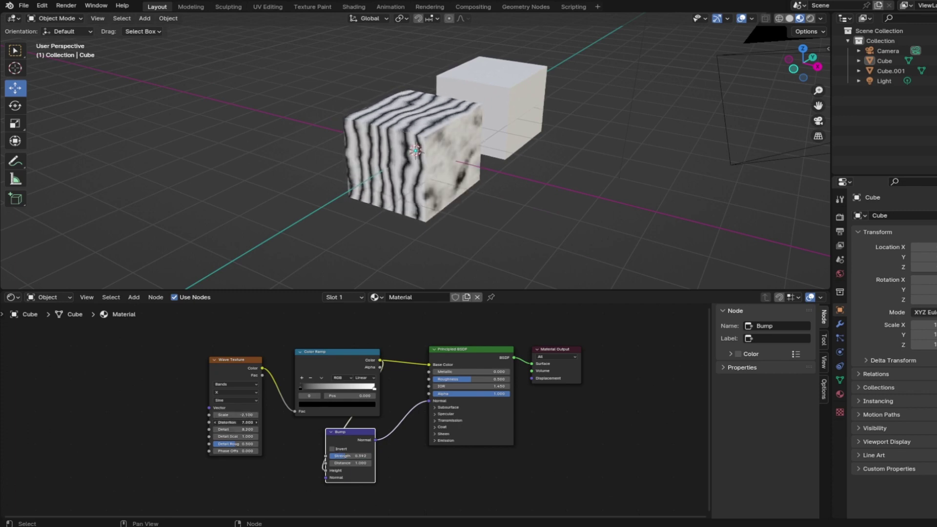
# Step: Add a Texture Coordinate node and a Texture-type Mapping node, and connect them to the Wave Texture's Vector input
pyautogui.scroll(-1, 619, 116)
pyautogui.moveTo(620, 115); pyautogui.dragTo(439, 161, button='middle')
pyautogui.click(410, 172)
pyautogui.hotkey('shift', 'a')
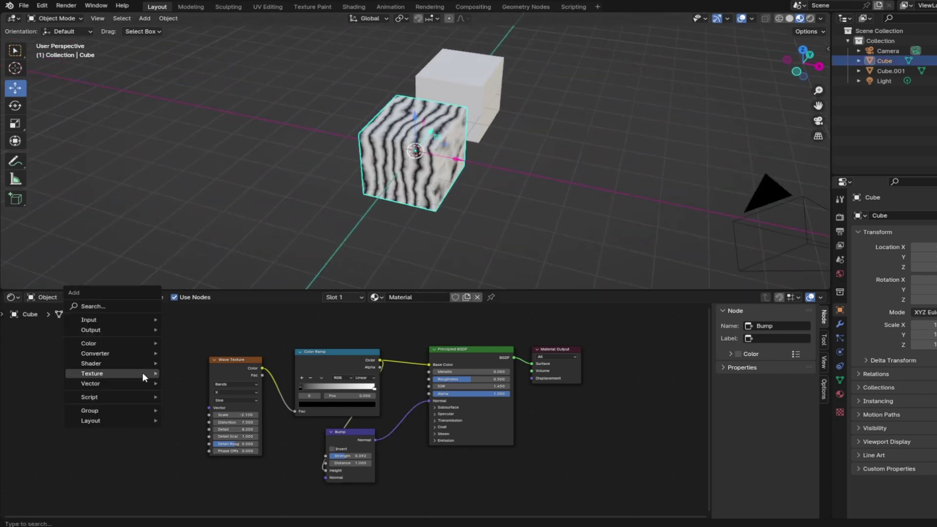
pyautogui.click(109, 306)
pyautogui.write('texture')
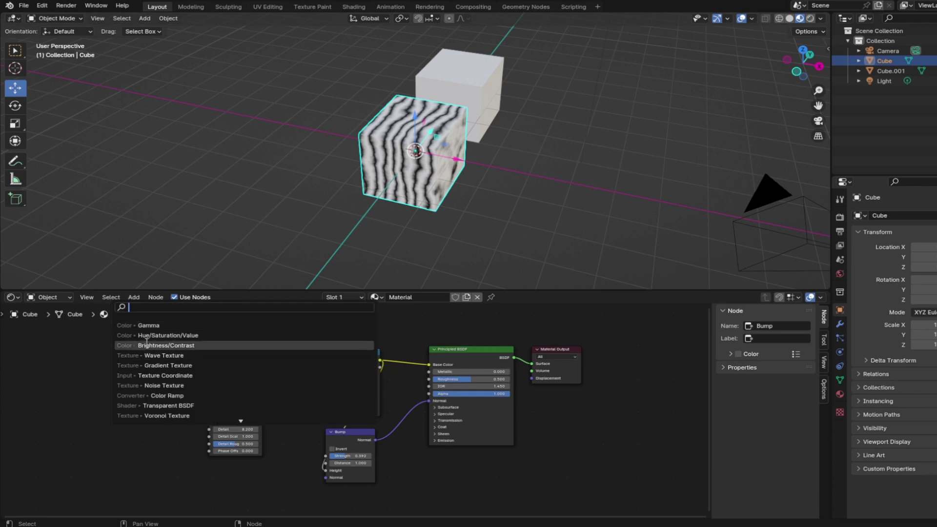
pyautogui.click(169, 375)
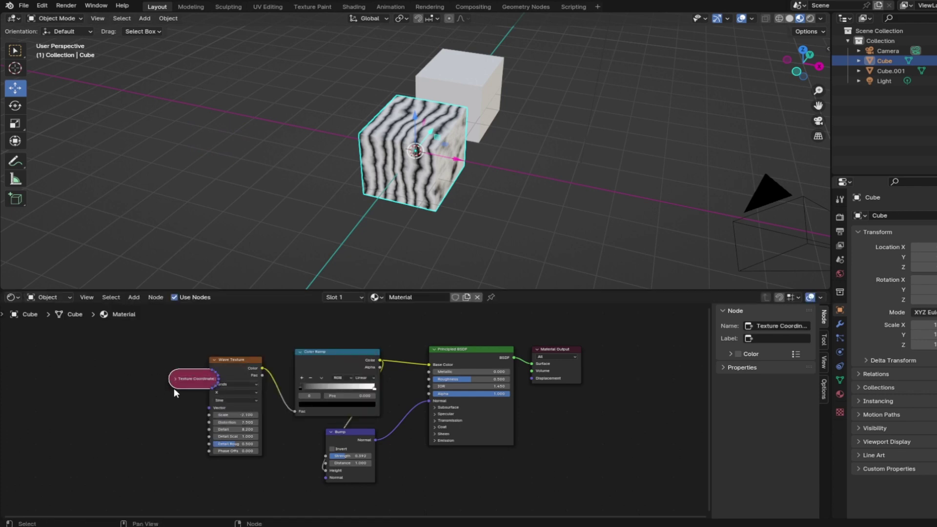
pyautogui.moveTo(173, 388); pyautogui.dragTo(208, 413)
pyautogui.click(149, 423)
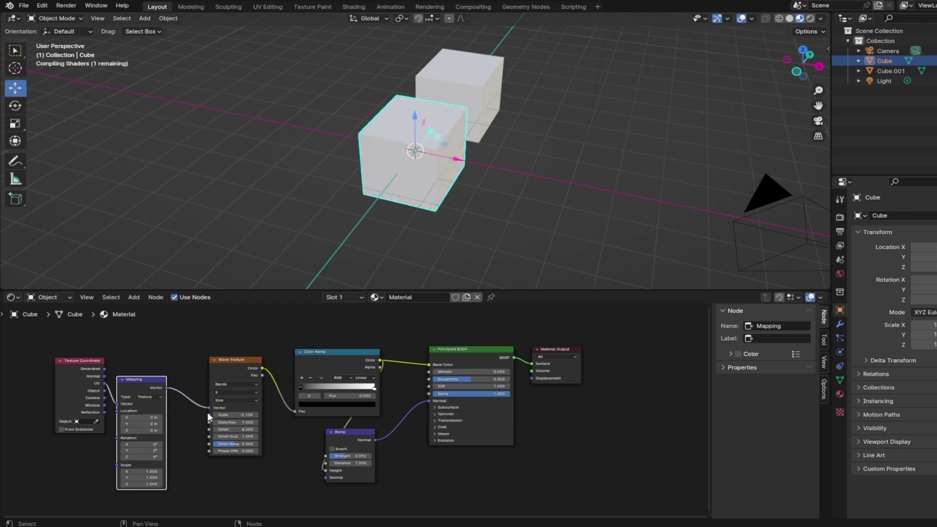
# Step: Drive the Mapping node's Scale with a Value node and lower its value to make the wave bands denser
pyautogui.moveTo(542, 155); pyautogui.dragTo(509, 145, button='middle')
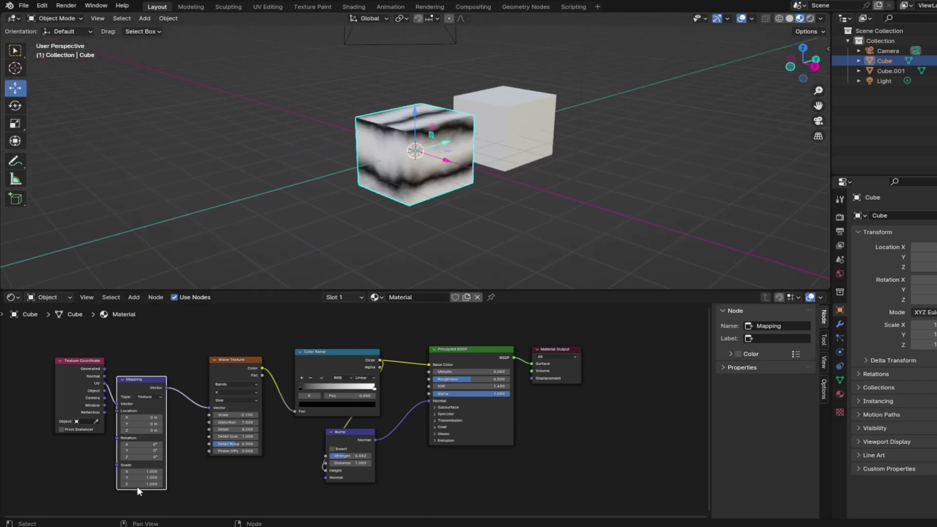
pyautogui.moveTo(117, 465); pyautogui.dragTo(73, 471)
pyautogui.click(86, 438)
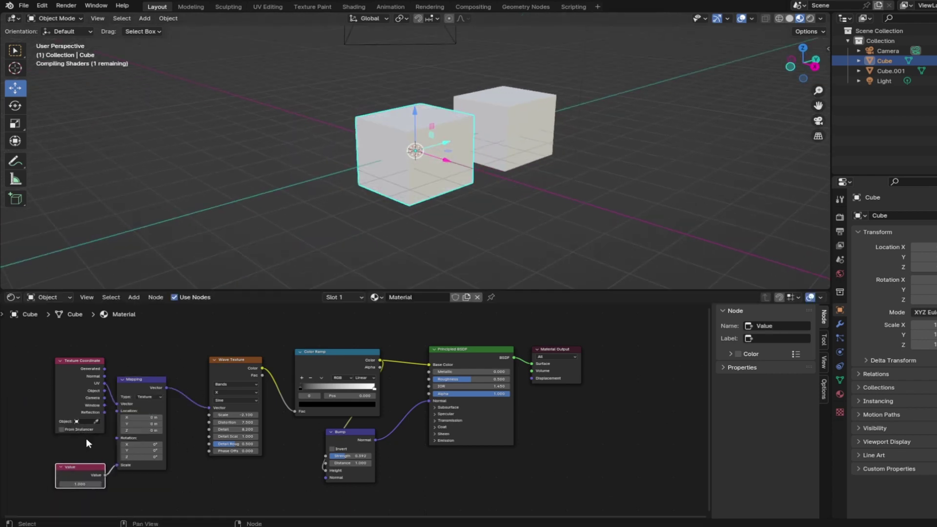
pyautogui.moveTo(89, 481); pyautogui.dragTo(70, 481)
pyautogui.moveTo(628, 148); pyautogui.dragTo(610, 163, button='middle')
# Step: Flip the Color Ramp and change its black stop to white
pyautogui.scroll(3, 370, 420)
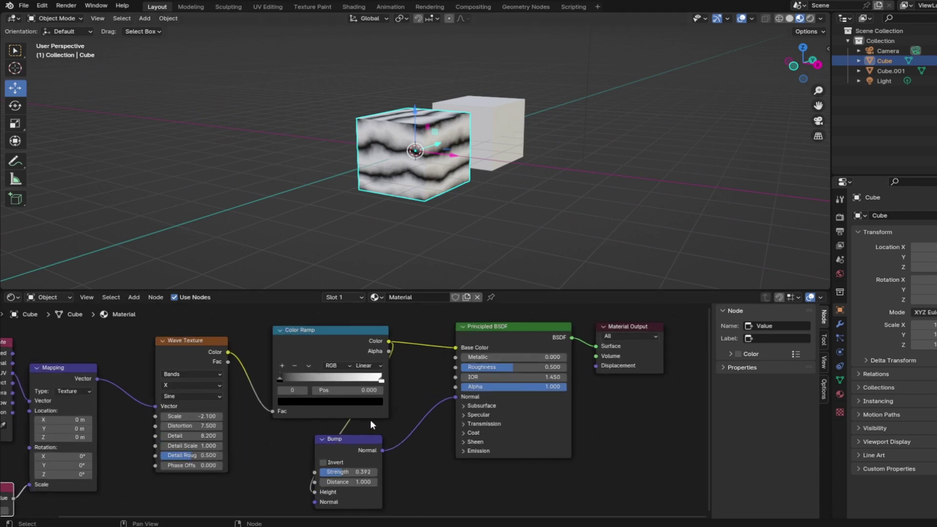
pyautogui.click(391, 371)
pyautogui.click(363, 398)
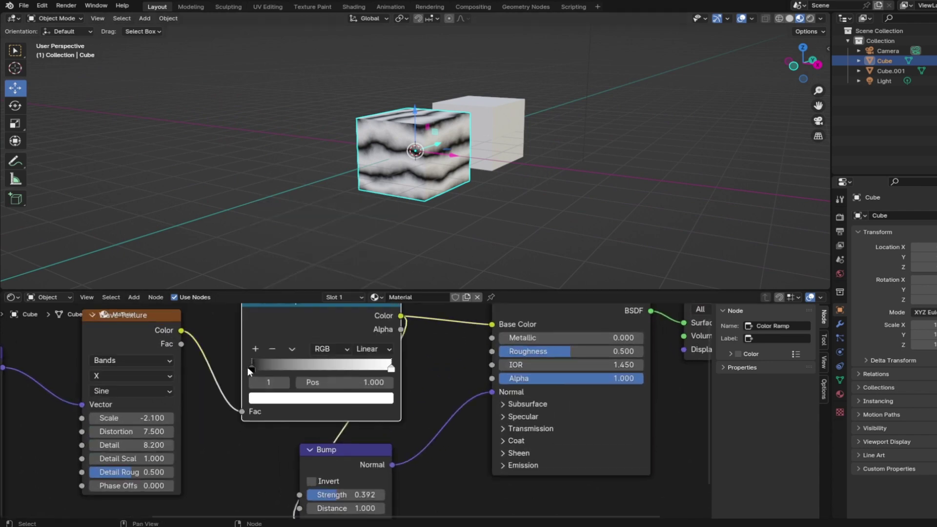
pyautogui.click(292, 349)
pyautogui.click(312, 363)
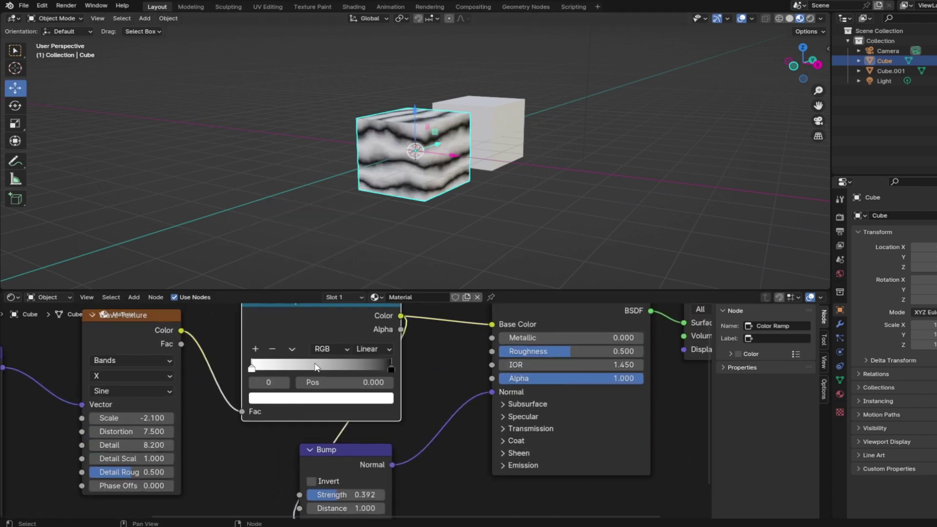
pyautogui.click(391, 367)
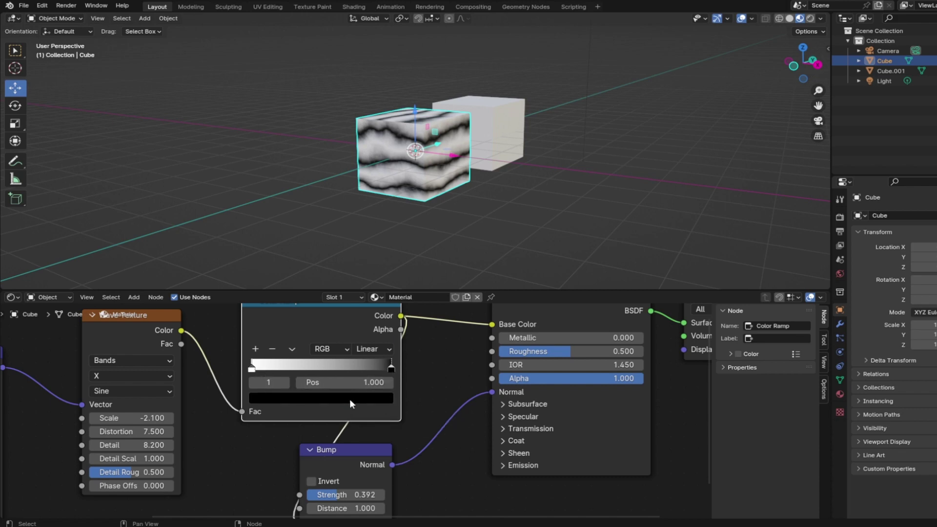
pyautogui.click(350, 399)
pyautogui.moveTo(385, 291); pyautogui.dragTo(385, 205)
# Step: Change the color of the Color Ramp stop at position 0 to salmon pink
pyautogui.click(250, 368)
pyautogui.click(272, 399)
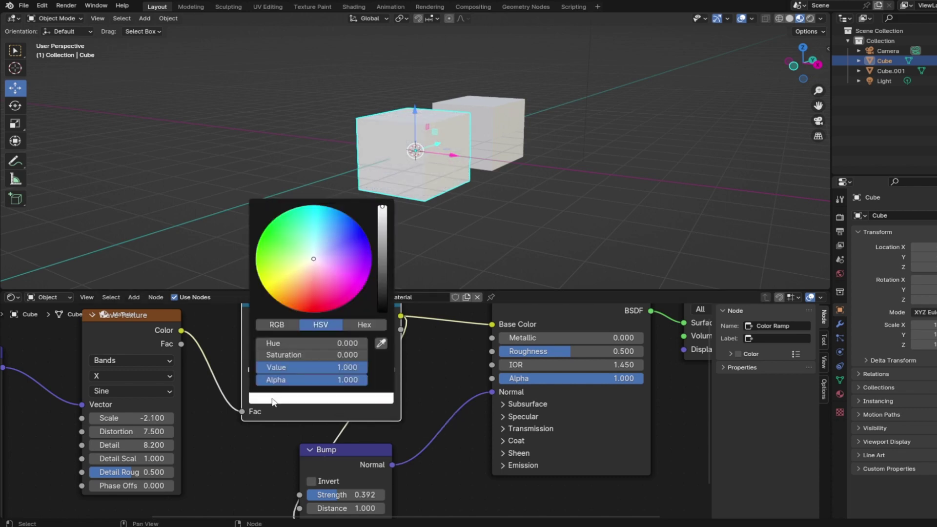
pyautogui.moveTo(317, 257); pyautogui.dragTo(310, 285)
# Step: Flip the Color Ramp and move the pink stop to about a quarter of the way from the white end
pyautogui.click(291, 350)
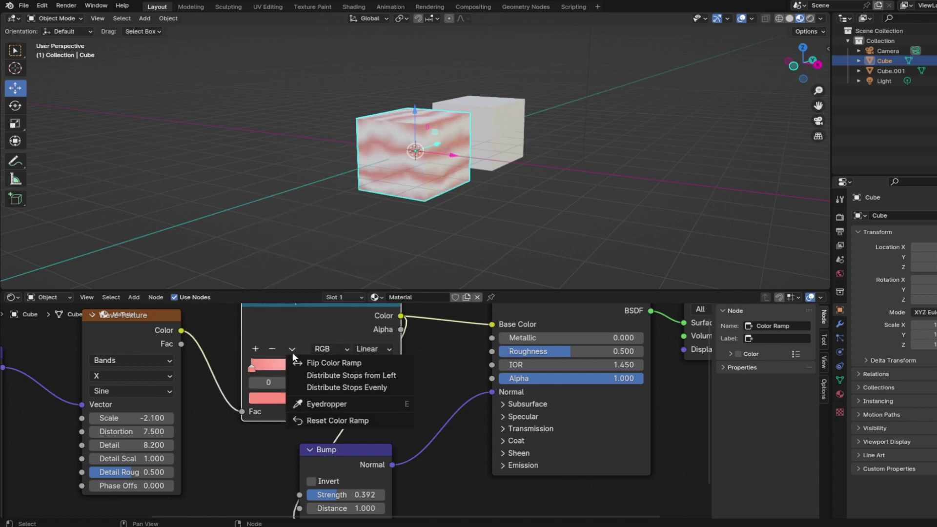
pyautogui.click(314, 306)
pyautogui.moveTo(387, 373); pyautogui.dragTo(308, 360)
pyautogui.click(691, 94)
pyautogui.moveTo(688, 95); pyautogui.dragTo(640, 117, button='middle')
# Step: Add a third Color Ramp stop, color it orange-salmon and place it at position 0.611 beyond the pink stop
pyautogui.click(257, 350)
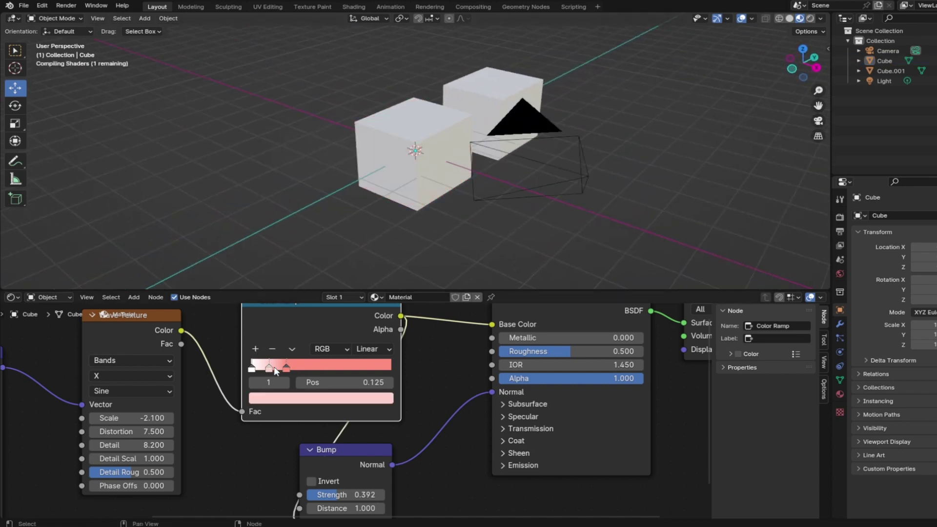
pyautogui.moveTo(274, 368); pyautogui.dragTo(294, 371)
pyautogui.click(310, 398)
pyautogui.moveTo(322, 283)
pyautogui.mouseDown()
pyautogui.moveTo(328, 287)
pyautogui.moveTo(306, 291)
pyautogui.mouseUp()
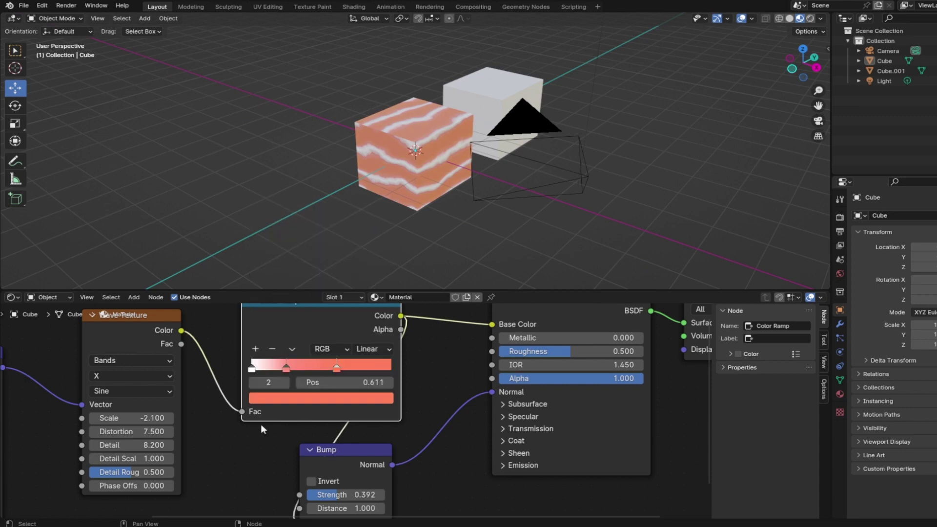
pyautogui.click(287, 369)
pyautogui.click(256, 349)
pyautogui.moveTo(270, 369)
pyautogui.mouseDown()
pyautogui.moveTo(292, 372)
pyautogui.moveTo(273, 368)
pyautogui.mouseUp()
pyautogui.click(272, 349)
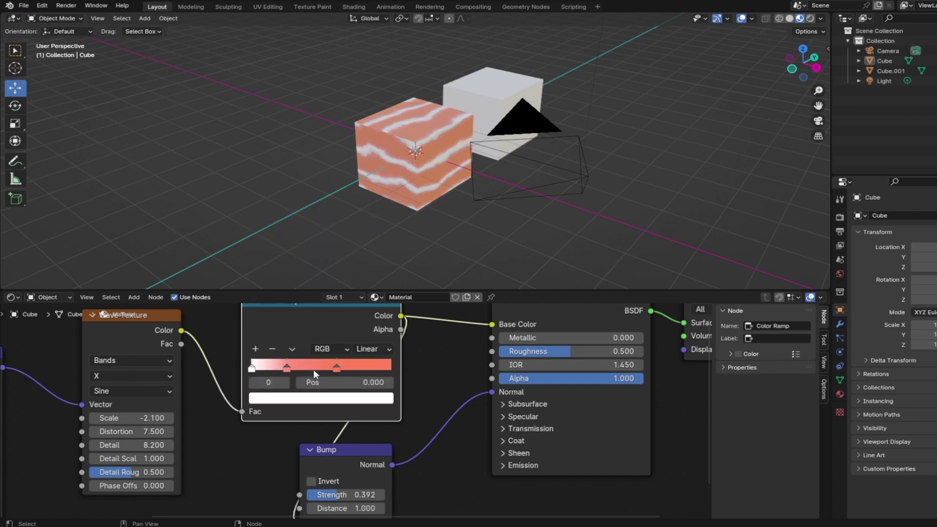
# Step: Move the orange Color Ramp stop near the far end and the pink stop to position 0.141
pyautogui.moveTo(336, 368); pyautogui.dragTo(312, 369)
pyautogui.moveTo(584, 112); pyautogui.dragTo(673, 44, button='middle')
pyautogui.click(286, 367)
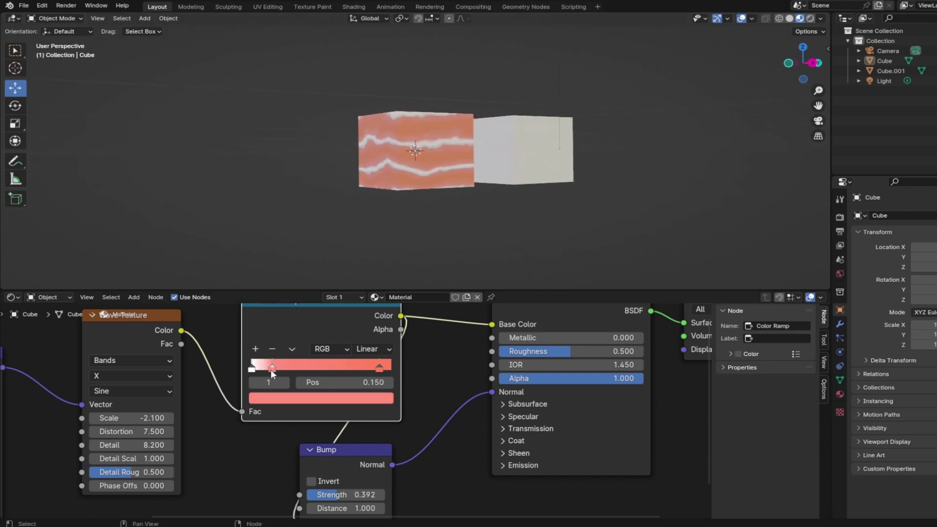
pyautogui.moveTo(271, 370); pyautogui.dragTo(269, 370)
pyautogui.moveTo(620, 152); pyautogui.dragTo(608, 168, button='middle')
pyautogui.scroll(2, 654, 162)
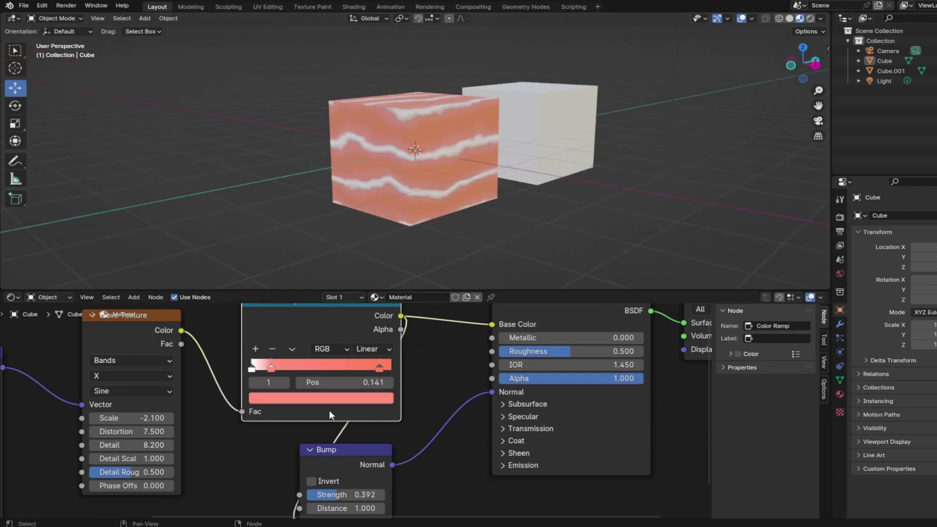
# Step: Add a Noise Texture below the Wave Texture and feed its Color through a second Bump node into the first Bump's Normal
pyautogui.scroll(-1, 423, 362)
pyautogui.hotkey('shift', 'a')
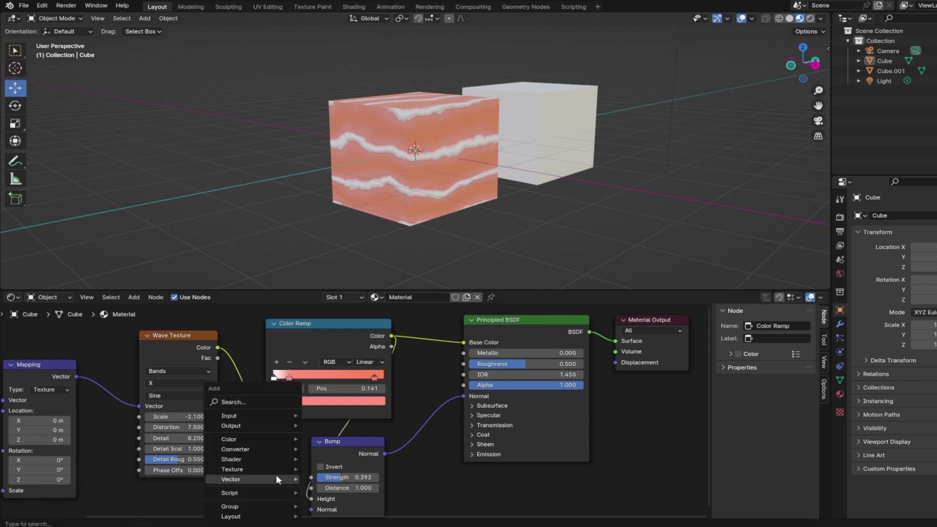
pyautogui.click(277, 401)
pyautogui.write('noise')
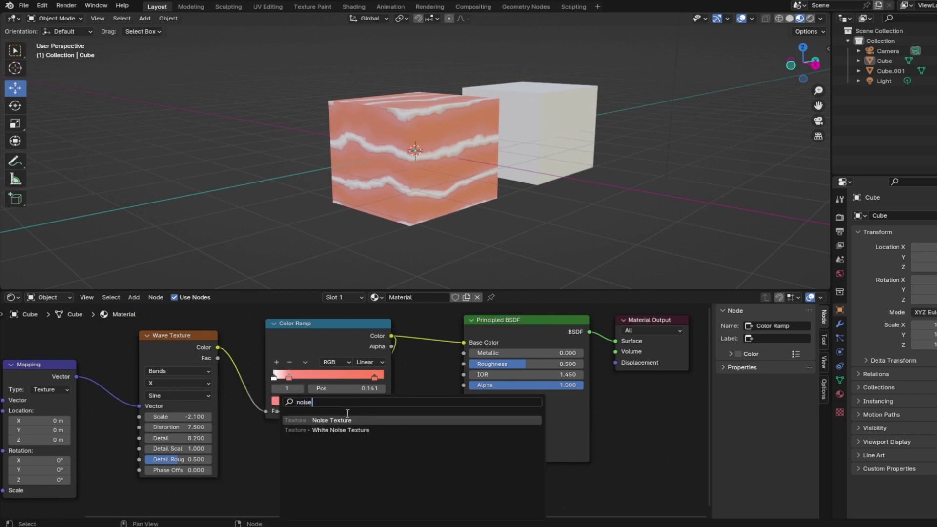
pyautogui.press('Return')
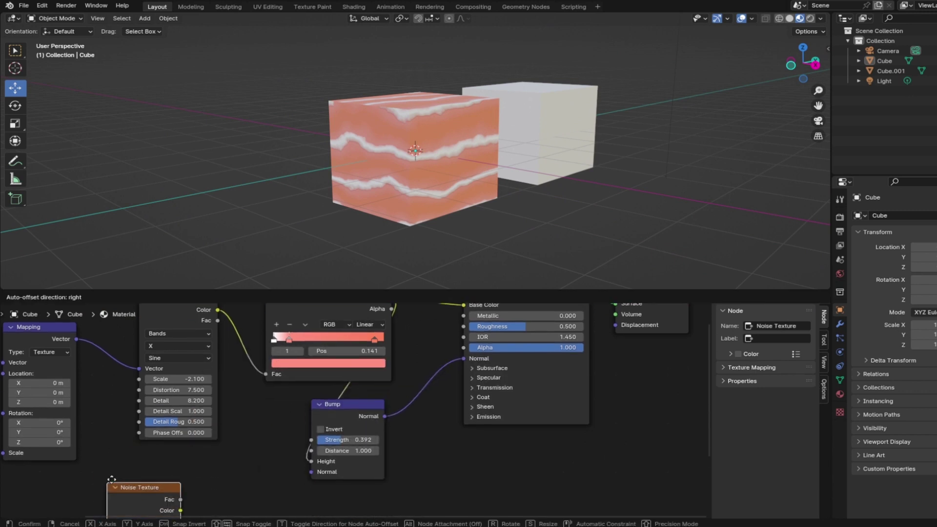
pyautogui.click(144, 471)
pyautogui.moveTo(252, 486); pyautogui.dragTo(272, 358, button='middle')
pyautogui.moveTo(238, 370); pyautogui.dragTo(260, 374)
pyautogui.click(288, 402)
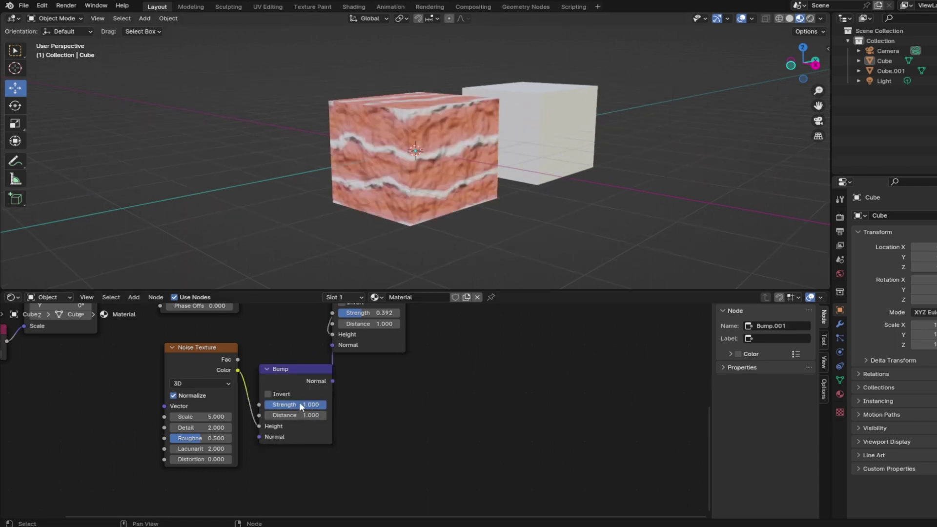
# Step: Set the Noise Texture's detail to 15, roughness to 0.508 and lacunarity to 2.5, and the second Bump's strength to 0.192
pyautogui.moveTo(202, 428)
pyautogui.mouseDown()
pyautogui.moveTo(180, 429)
pyautogui.moveTo(234, 439)
pyautogui.moveTo(193, 439)
pyautogui.mouseUp()
pyautogui.moveTo(195, 428)
pyautogui.mouseDown()
pyautogui.moveTo(230, 428)
pyautogui.moveTo(178, 449)
pyautogui.moveTo(223, 459)
pyautogui.moveTo(201, 458)
pyautogui.moveTo(225, 427)
pyautogui.moveTo(202, 439)
pyautogui.moveTo(231, 438)
pyautogui.moveTo(201, 438)
pyautogui.moveTo(209, 427)
pyautogui.moveTo(222, 449)
pyautogui.moveTo(210, 448)
pyautogui.mouseUp()
pyautogui.hotkey('ctrl', 'z')
pyautogui.doubleClick(200, 448)
pyautogui.write('0.4')
pyautogui.press('Return')
pyautogui.moveTo(312, 404); pyautogui.dragTo(284, 405)
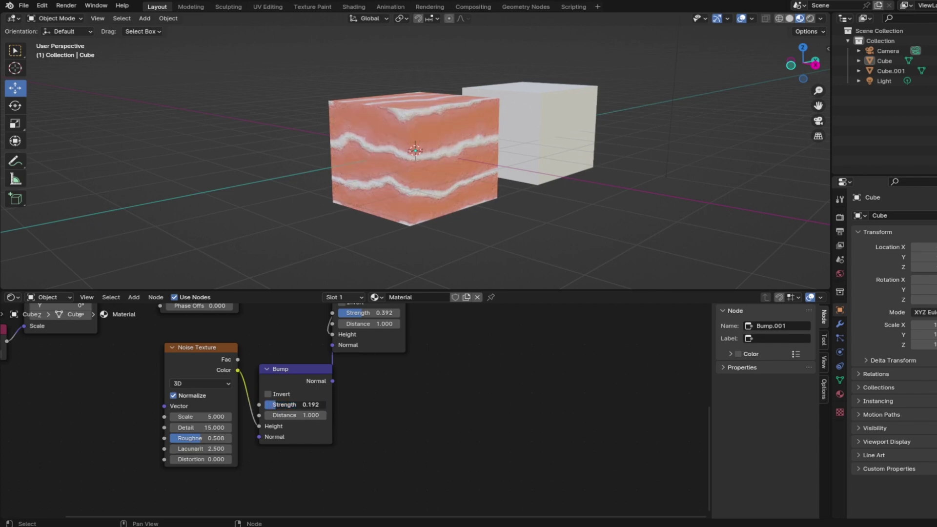
pyautogui.moveTo(562, 219); pyautogui.dragTo(742, 63, button='middle')
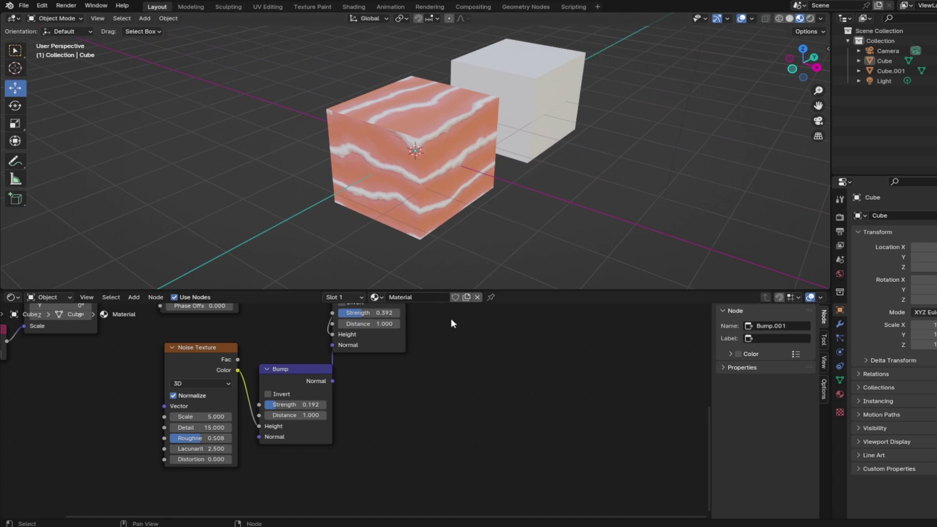
# Step: Connect the Color Ramp's Color to the Principled BSDF's Emission Color and set the emission strength to 0.1
pyautogui.moveTo(451, 318); pyautogui.dragTo(353, 467, button='middle')
pyautogui.click(394, 439)
pyautogui.moveTo(314, 321); pyautogui.dragTo(384, 450)
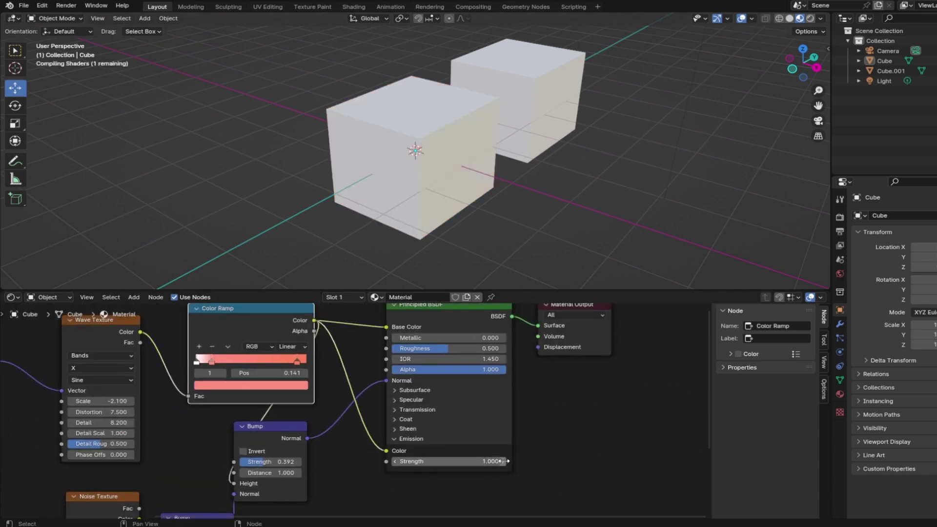
pyautogui.moveTo(475, 462); pyautogui.dragTo(425, 462)
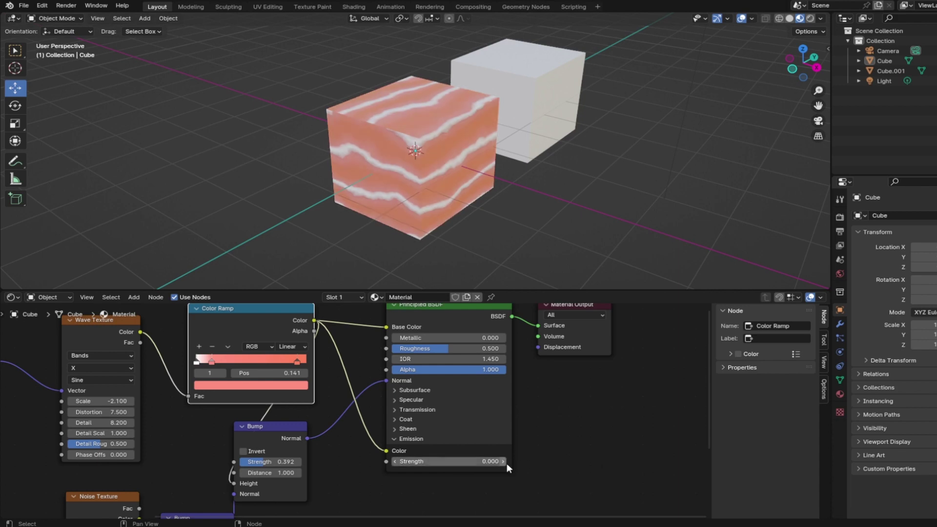
pyautogui.click(503, 461)
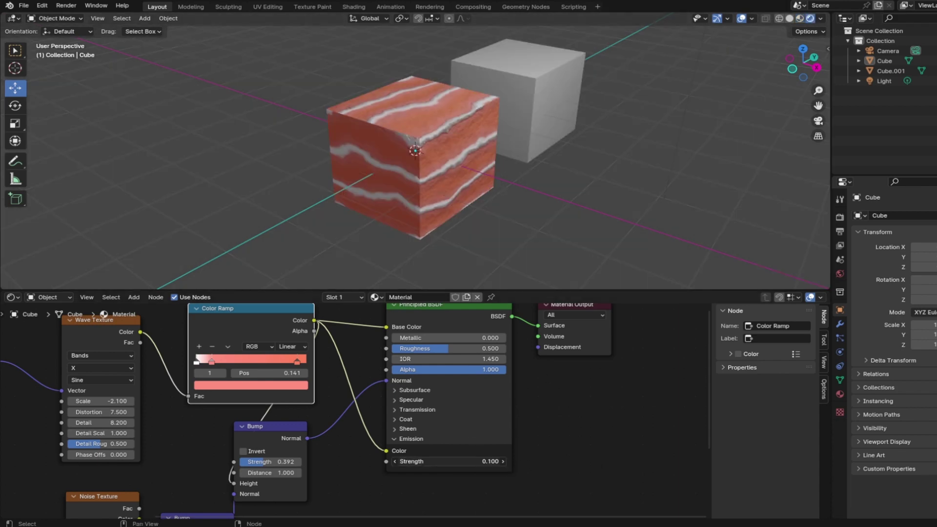
# Step: Set the Wave Texture's scale to -1.800 and save the file
pyautogui.moveTo(591, 154)
pyautogui.mouseDown(button='middle')
pyautogui.moveTo(596, 134)
pyautogui.moveTo(585, 157)
pyautogui.mouseUp(button='middle')
pyautogui.moveTo(130, 468); pyautogui.dragTo(320, 434, button='middle')
pyautogui.moveTo(71, 468)
pyautogui.mouseDown()
pyautogui.moveTo(55, 468)
pyautogui.moveTo(71, 469)
pyautogui.mouseUp()
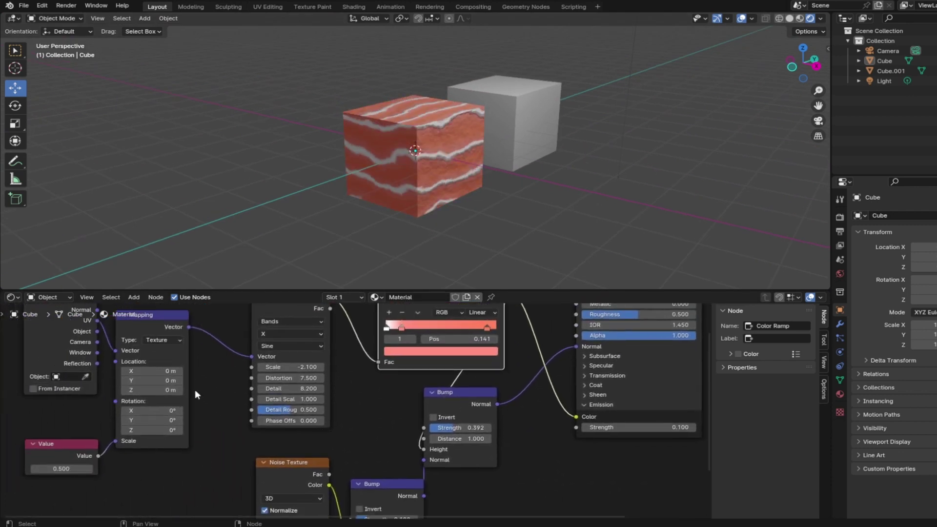
pyautogui.moveTo(293, 367); pyautogui.dragTo(315, 367)
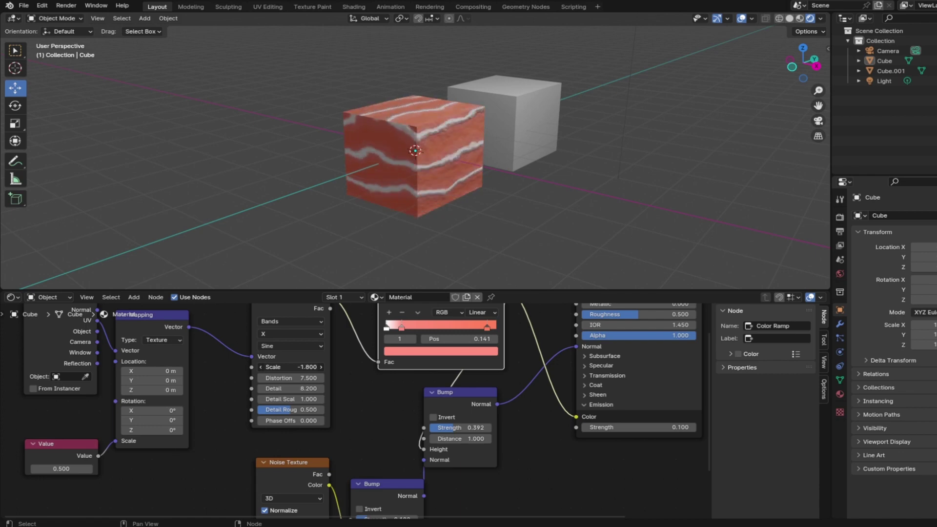
pyautogui.moveTo(581, 178); pyautogui.dragTo(590, 139, button='middle')
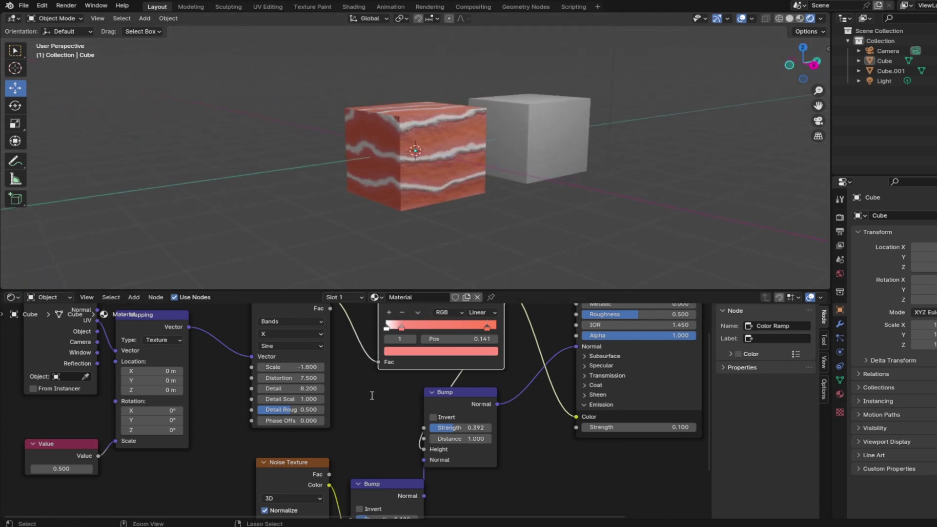
pyautogui.hotkey('ctrl', 's')
# Step: Add a reddish-pink stop between the Color Ramp's pink and orange stops and move the pink stop to position 0.086
pyautogui.click(441, 351)
pyautogui.moveTo(439, 263); pyautogui.dragTo(436, 262)
pyautogui.moveTo(398, 330); pyautogui.dragTo(395, 331)
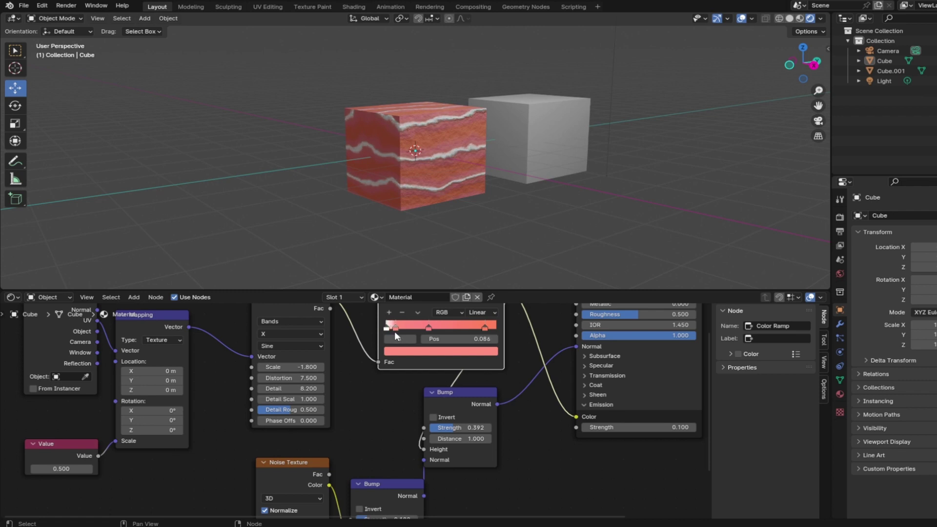
pyautogui.moveTo(561, 205); pyautogui.dragTo(581, 133, button='middle')
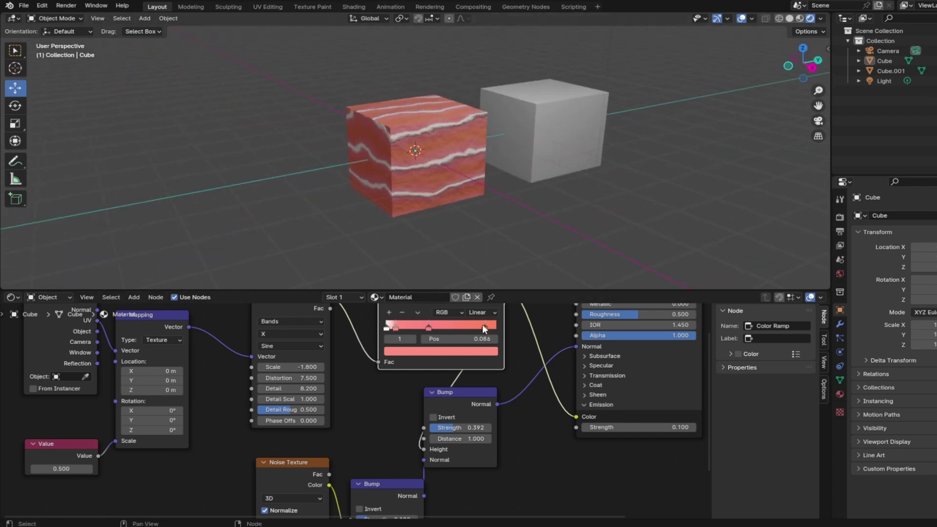
# Step: Recolor the Color Ramp's orange end stop at position 0.905 to a coral red
pyautogui.click(441, 351)
pyautogui.moveTo(447, 259); pyautogui.dragTo(431, 267)
pyautogui.scroll(-4, 547, 176)
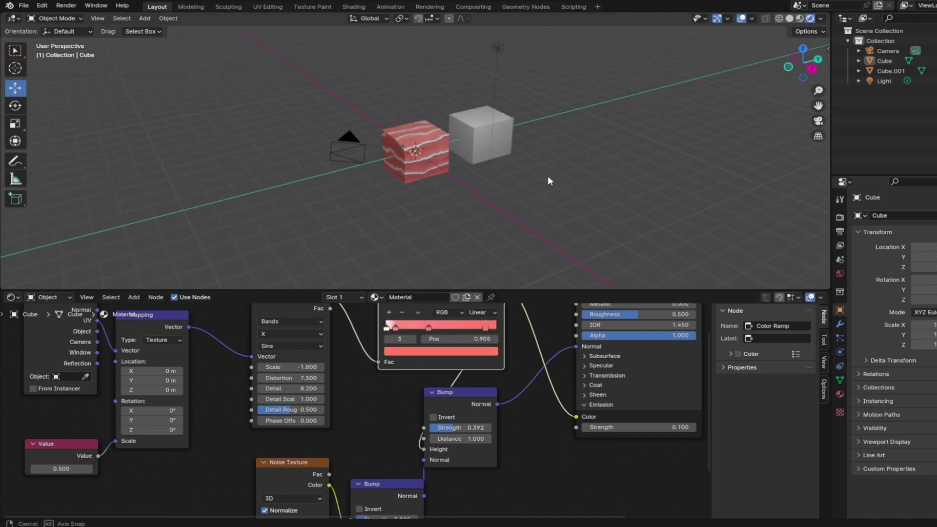
# Step: Lower the Principled BSDF's roughness to 0.064
pyautogui.moveTo(547, 176); pyautogui.dragTo(526, 164, button='middle')
pyautogui.moveTo(676, 315); pyautogui.dragTo(595, 315)
pyautogui.scroll(5, 481, 128)
pyautogui.moveTo(482, 128); pyautogui.dragTo(463, 168, button='middle')
pyautogui.scroll(-4, 464, 169)
# Step: Switch the 3D viewport to Material Preview shading and save the file
pyautogui.click(799, 19)
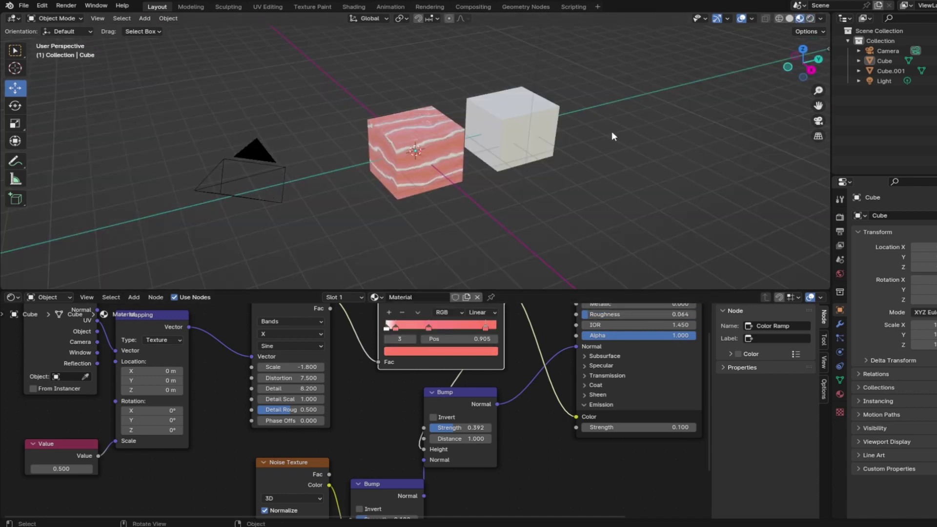
pyautogui.scroll(4, 611, 131)
pyautogui.moveTo(611, 131); pyautogui.dragTo(616, 72, button='middle')
pyautogui.hotkey('ctrl', 's')
pyautogui.scroll(-3, 537, 169)
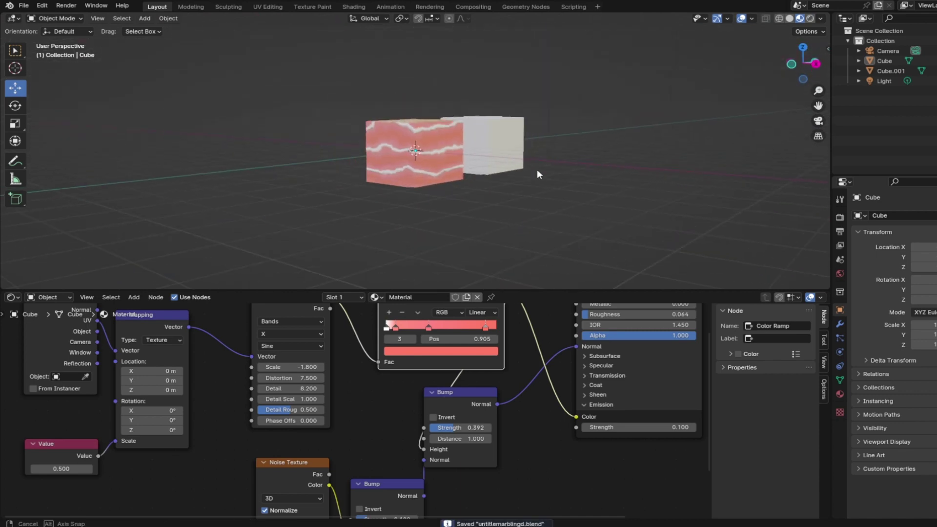
# Step: Copy all nodes of the striped cube's material and paste them into the material of the plain second cube
pyautogui.moveTo(536, 169); pyautogui.dragTo(457, 211, button='middle')
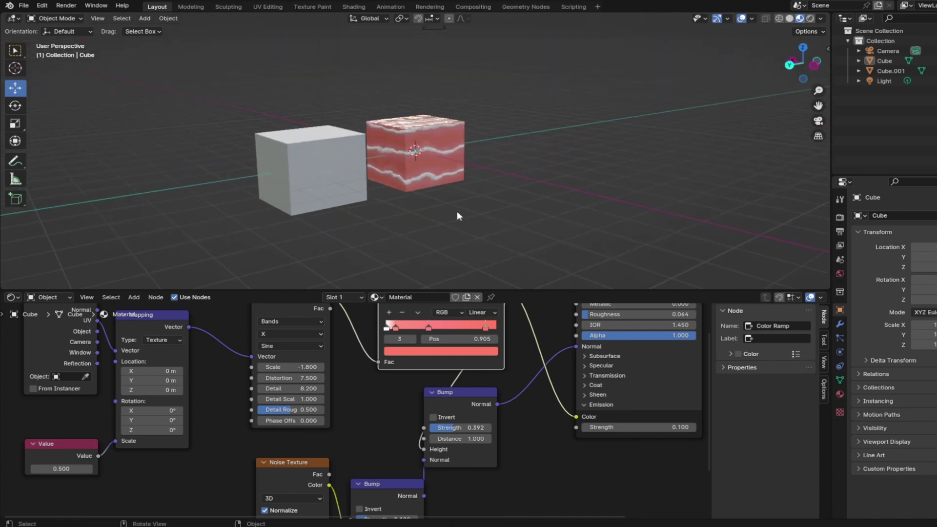
pyautogui.press('Home')
pyautogui.rightClick(409, 374)
pyautogui.click(408, 342)
pyautogui.click(342, 185)
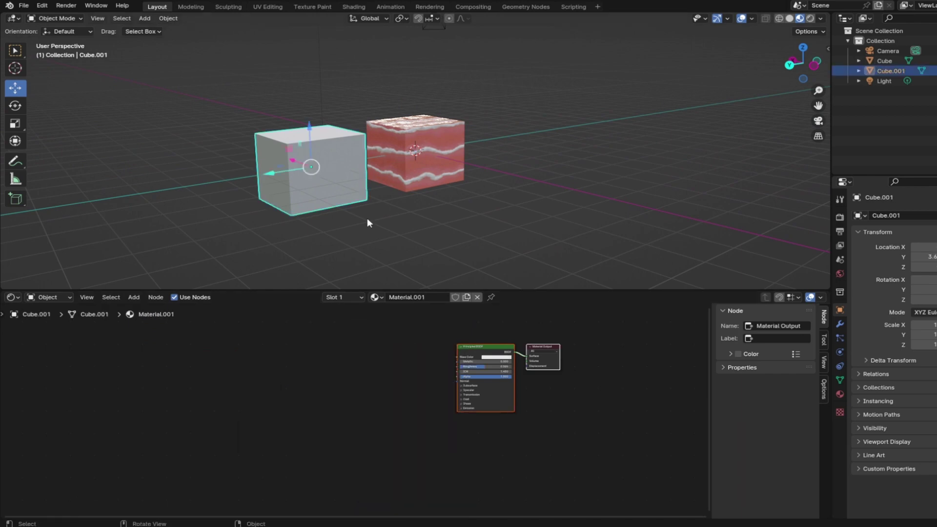
pyautogui.rightClick(221, 360)
pyautogui.click(221, 352)
# Step: Connect the pasted Principled BSDF to the Material Output's Surface and save the file
pyautogui.moveTo(514, 352); pyautogui.dragTo(527, 356)
pyautogui.moveTo(377, 169); pyautogui.dragTo(391, 201, button='middle')
pyautogui.click(504, 200)
pyautogui.hotkey('ctrl', 's')
# Step: Delete the middle and end stops from the second cube's Color Ramp, keeping the white and pink ones
pyautogui.scroll(5, 538, 337)
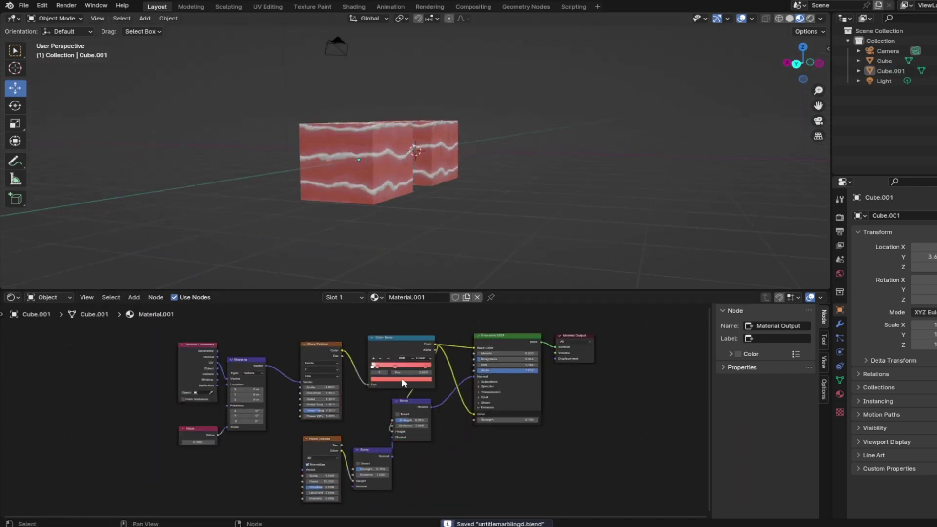
pyautogui.moveTo(539, 337); pyautogui.dragTo(457, 352, button='middle')
pyautogui.click(421, 346)
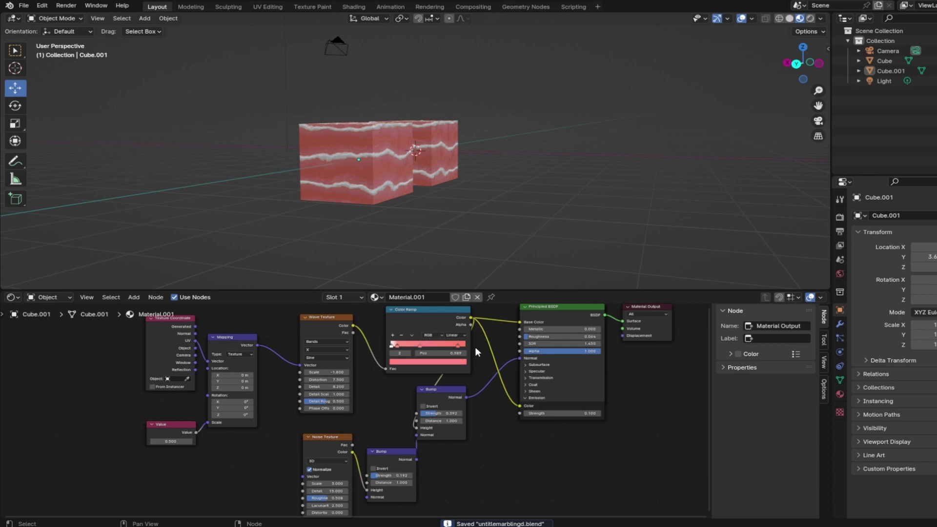
pyautogui.click(401, 336)
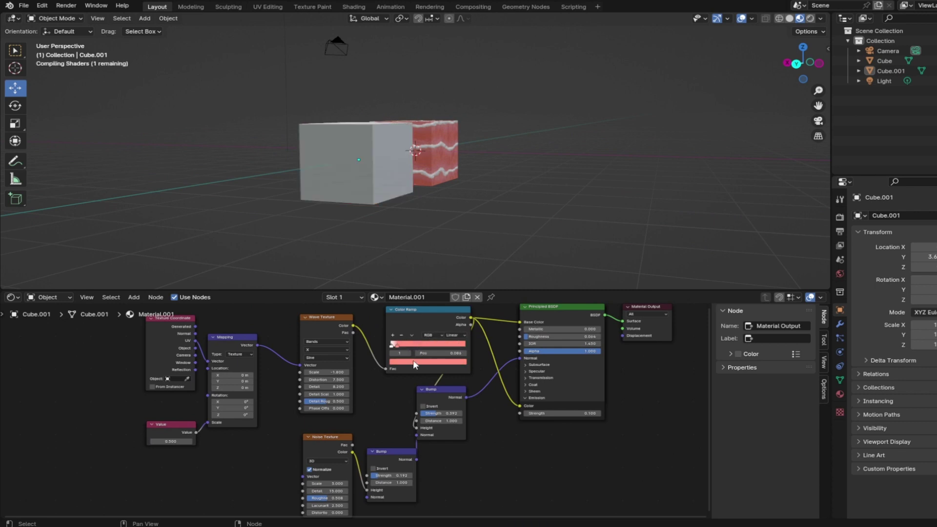
pyautogui.moveTo(429, 229); pyautogui.dragTo(466, 172, button='middle')
# Step: Slightly adjust the strength of the Bump fed by the Noise Texture and set the Wave Texture's distortion to 153.900
pyautogui.moveTo(400, 479); pyautogui.dragTo(402, 478)
pyautogui.moveTo(376, 190); pyautogui.dragTo(596, 188, button='middle')
pyautogui.scroll(2, 434, 416)
pyautogui.scroll(4, 434, 416)
pyautogui.moveTo(434, 416); pyautogui.dragTo(433, 372, button='middle')
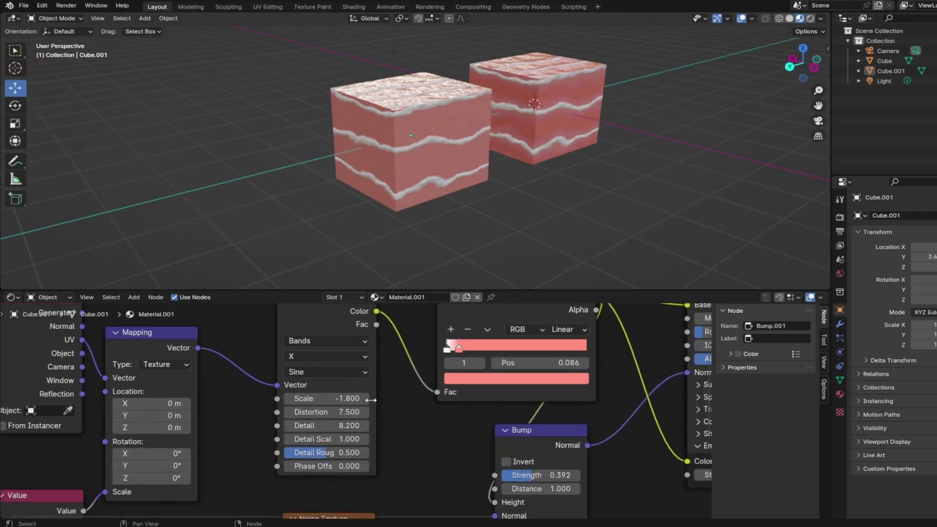
pyautogui.moveTo(349, 413); pyautogui.dragTo(873, 413)
pyautogui.moveTo(420, 412); pyautogui.dragTo(449, 412)
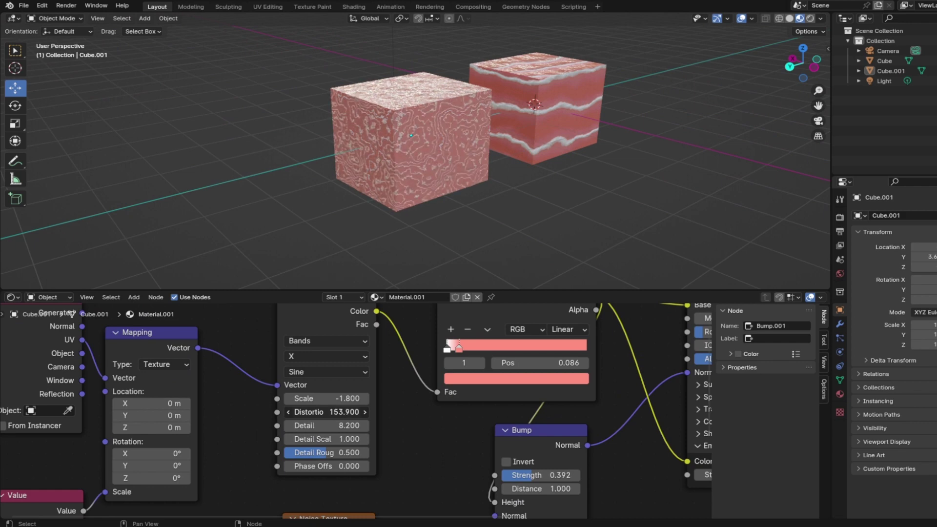
# Step: Move the Color Ramp's pink stop to position 0.255 and set the Wave Texture's scale to 0.400 and detail roughness to 0.562
pyautogui.moveTo(461, 347); pyautogui.dragTo(481, 348)
pyautogui.moveTo(288, 398); pyautogui.dragTo(307, 453)
pyautogui.moveTo(319, 398)
pyautogui.mouseDown()
pyautogui.moveTo(344, 398)
pyautogui.moveTo(310, 398)
pyautogui.mouseUp()
pyautogui.moveTo(448, 349); pyautogui.dragTo(481, 349)
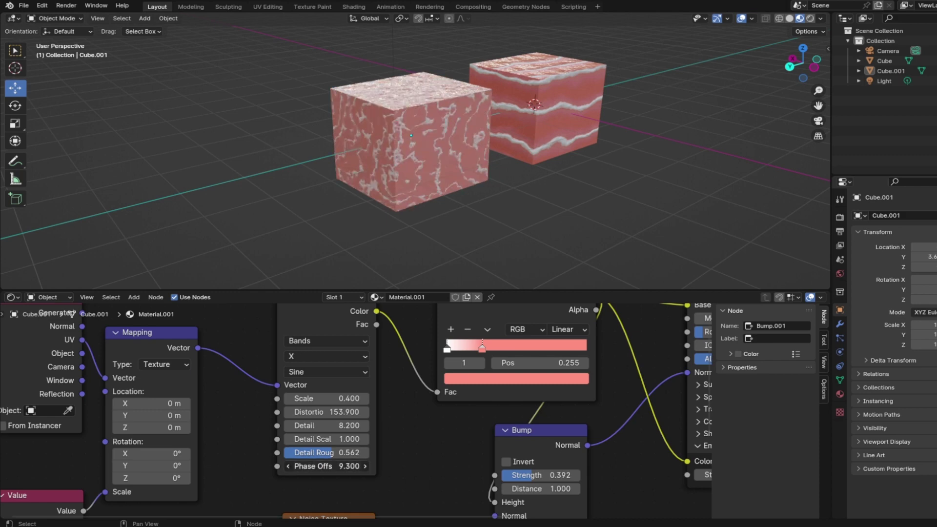
# Step: Set the Wave Texture's phase offset to 29.300, detail roughness to 0.392 and scale to -2.800
pyautogui.moveTo(317, 465); pyautogui.dragTo(359, 465)
pyautogui.moveTo(292, 456)
pyautogui.mouseDown()
pyautogui.moveTo(245, 456)
pyautogui.moveTo(308, 457)
pyautogui.mouseUp()
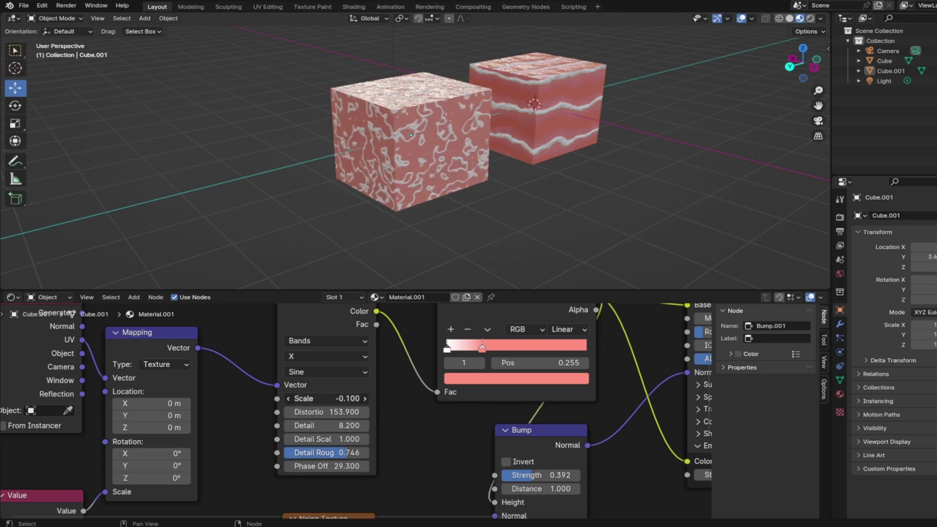
pyautogui.moveTo(328, 453); pyautogui.dragTo(298, 453)
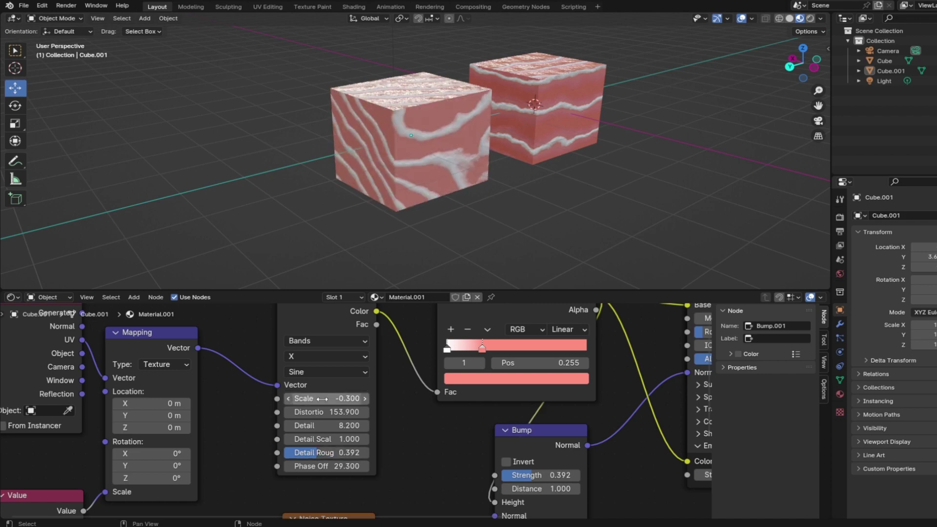
pyautogui.moveTo(326, 398); pyautogui.dragTo(304, 399)
# Step: Raise the Wave Texture's distortion to 217.700 and its detail to 15
pyautogui.doubleClick(327, 412)
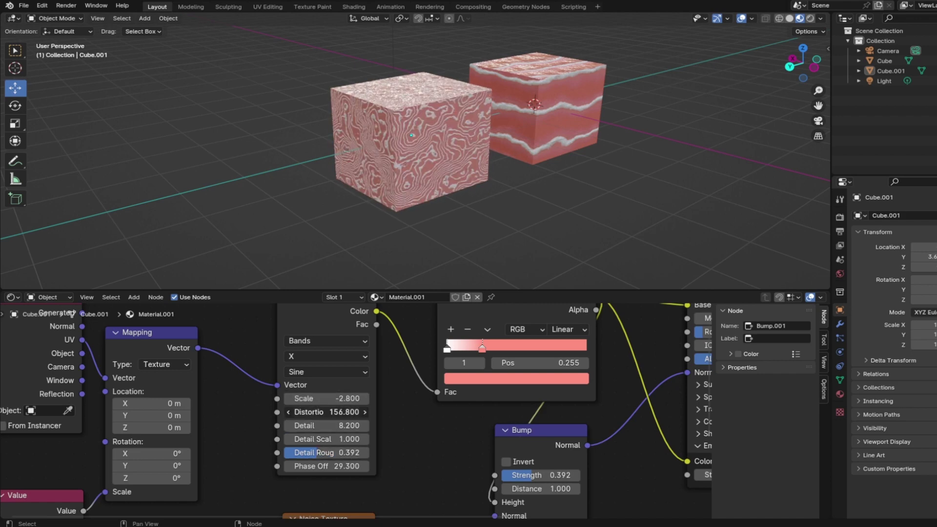
pyautogui.write('3.9')
pyautogui.press('Return')
pyautogui.moveTo(338, 416); pyautogui.dragTo(386, 425)
pyautogui.moveTo(601, 117); pyautogui.dragTo(598, 98, button='middle')
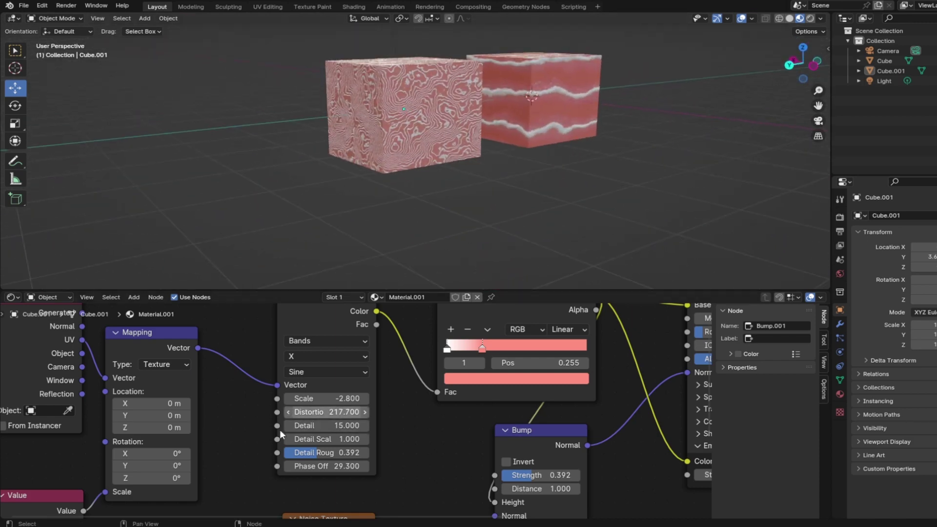
# Step: Apply Shade Smooth to both cubes
pyautogui.click(509, 53)
pyautogui.rightClick(502, 48)
pyautogui.click(503, 48)
pyautogui.click(455, 46)
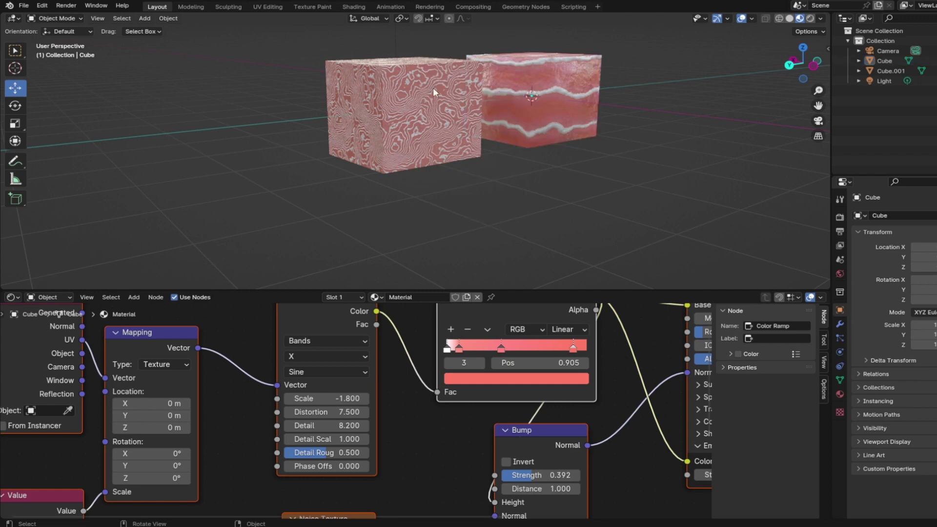
pyautogui.moveTo(432, 87); pyautogui.dragTo(458, 84, button='middle')
pyautogui.click(378, 60)
pyautogui.rightClick(376, 58)
pyautogui.click(377, 58)
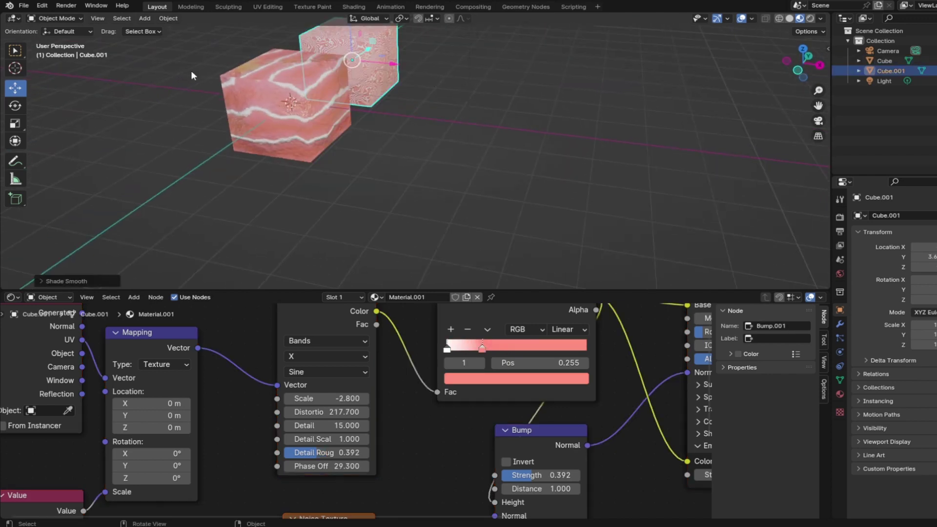
pyautogui.click(191, 70)
# Step: Select the second cube and recolor its Color Ramp's pink stop to crimson
pyautogui.moveTo(677, 37); pyautogui.dragTo(582, 75, button='middle')
pyautogui.click(475, 125)
pyautogui.click(800, 19)
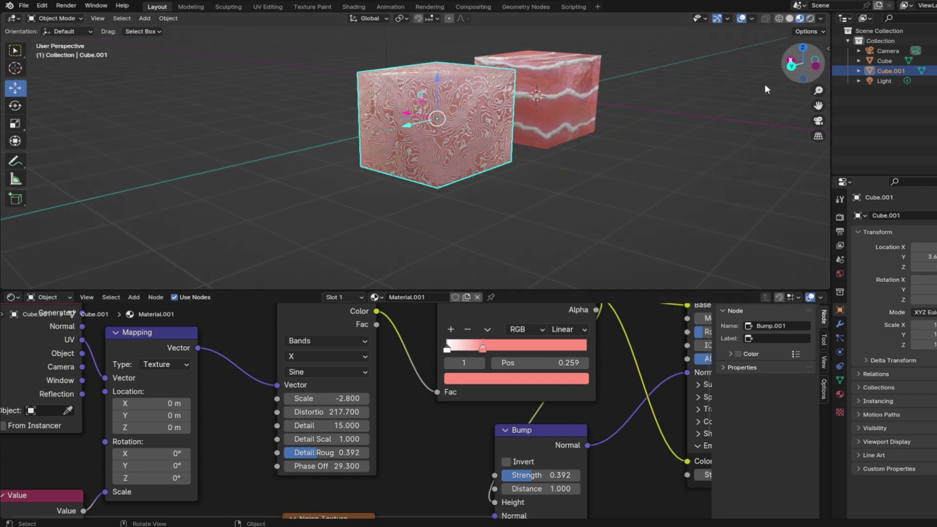
pyautogui.click(525, 380)
pyautogui.moveTo(511, 263)
pyautogui.mouseDown()
pyautogui.moveTo(513, 251)
pyautogui.moveTo(518, 281)
pyautogui.mouseUp()
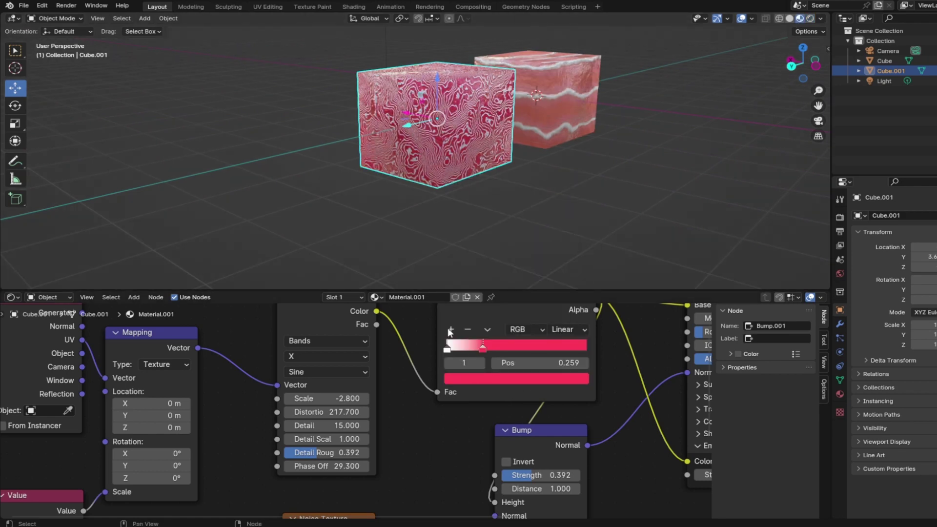
# Step: Add a dark maroon Color Ramp stop with hue 0.978, saturation 0.887 and value 0.147, and move it to position 0.900
pyautogui.click(469, 348)
pyautogui.moveTo(469, 348); pyautogui.dragTo(502, 348)
pyautogui.click(509, 380)
pyautogui.moveTo(576, 281); pyautogui.dragTo(578, 248)
pyautogui.moveTo(507, 277)
pyautogui.mouseDown()
pyautogui.moveTo(499, 286)
pyautogui.moveTo(520, 274)
pyautogui.mouseUp()
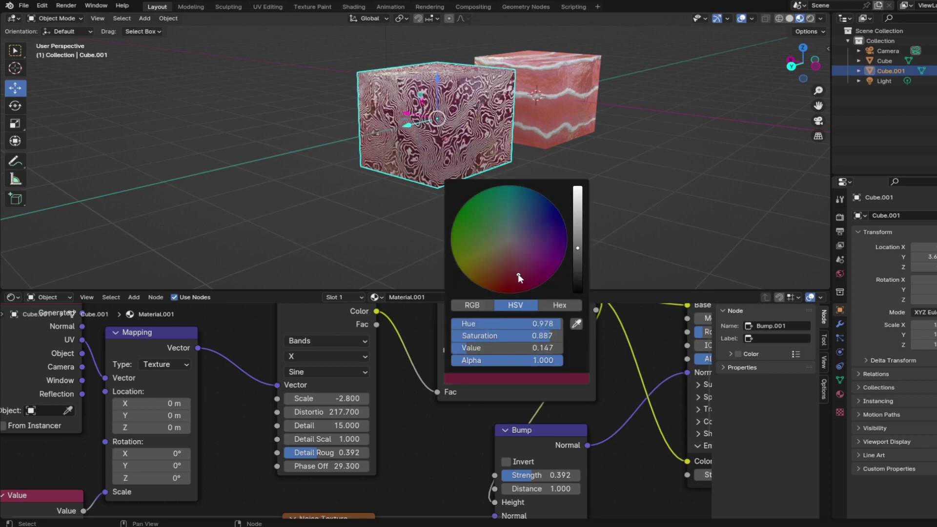
pyautogui.moveTo(510, 345); pyautogui.dragTo(595, 346)
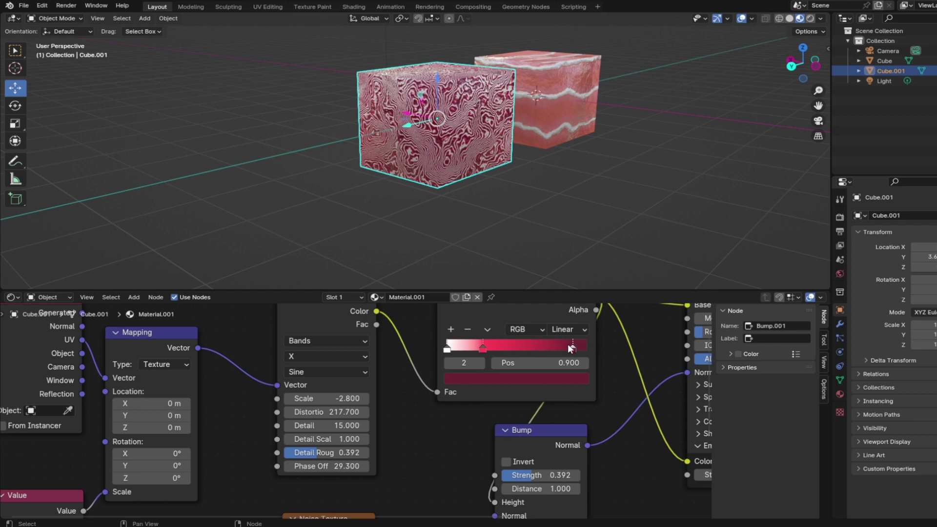
# Step: Move the Color Ramp's crimson stop close to the white stop and the maroon stop to position 0.641
pyautogui.moveTo(482, 348); pyautogui.dragTo(456, 349)
pyautogui.moveTo(567, 350); pyautogui.dragTo(531, 348)
pyautogui.click(720, 148)
pyautogui.moveTo(719, 148); pyautogui.dragTo(683, 195, button='middle')
# Step: Set the Value node driving the Mapping scale to 1.000, move the maroon stop to position 0.991 and save the file
pyautogui.moveTo(84, 474); pyautogui.dragTo(157, 440, button='middle')
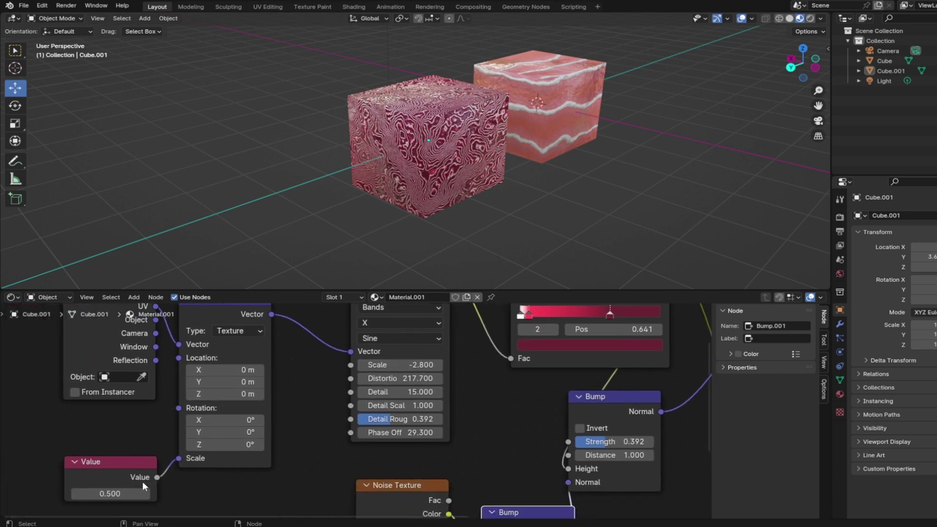
pyautogui.moveTo(117, 494); pyautogui.dragTo(135, 494)
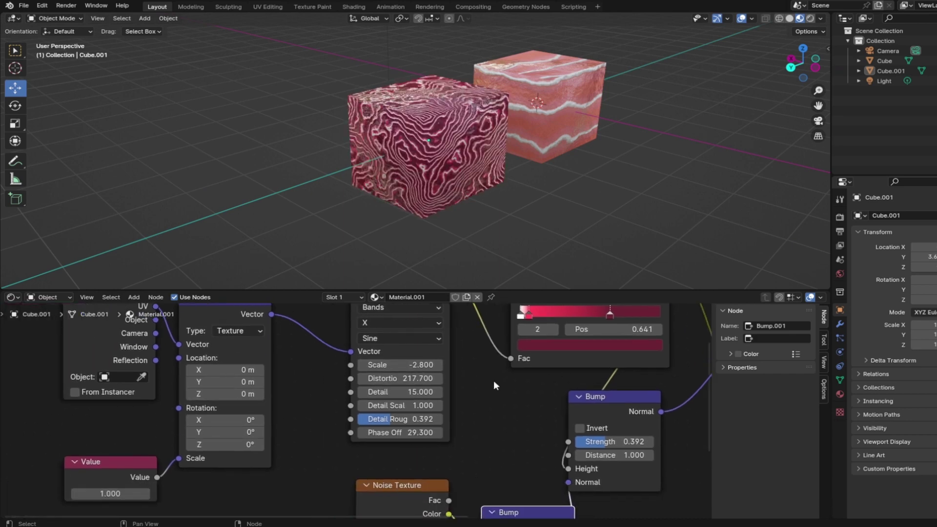
pyautogui.moveTo(611, 313); pyautogui.dragTo(582, 338, button='middle')
pyautogui.moveTo(582, 338); pyautogui.dragTo(637, 346)
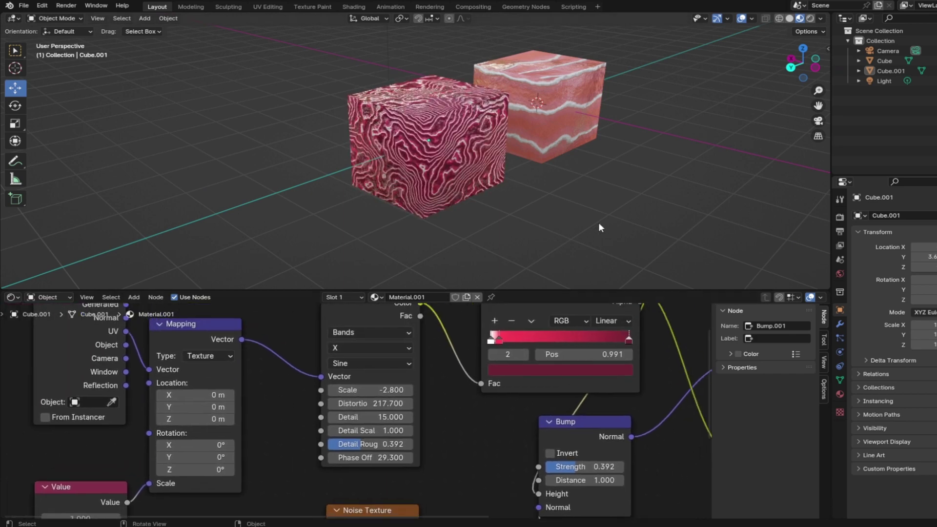
pyautogui.hotkey('ctrl', 's')
# Step: Set the Wave Texture's distortion to 290.500, detail roughness to 0.546 and scale to -0.800
pyautogui.moveTo(601, 221); pyautogui.dragTo(566, 212, button='middle')
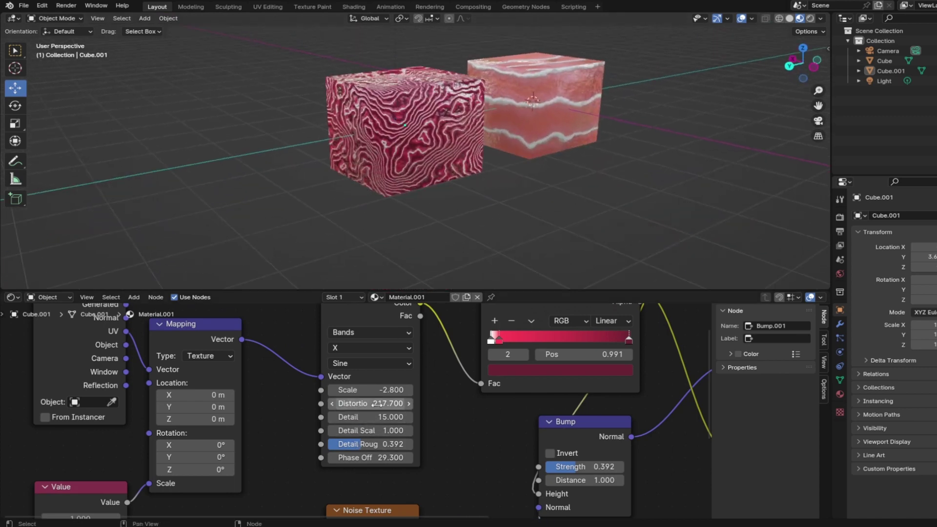
pyautogui.moveTo(362, 403); pyautogui.dragTo(374, 445)
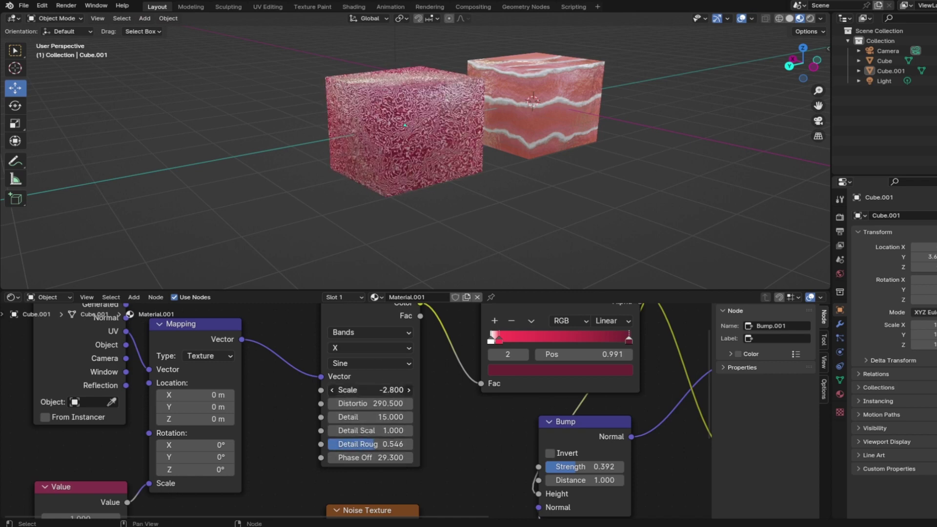
pyautogui.moveTo(371, 390); pyautogui.dragTo(393, 390)
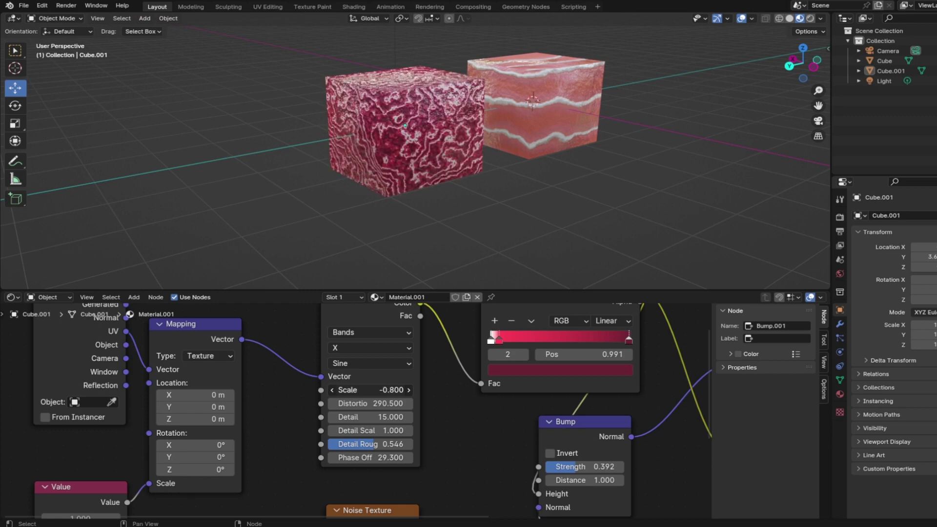
# Step: Move the Color Ramp's crimson stop to position 0.059 and set the Principled BSDF's roughness to 0.000
pyautogui.moveTo(502, 344)
pyautogui.mouseDown()
pyautogui.moveTo(488, 343)
pyautogui.moveTo(513, 340)
pyautogui.moveTo(484, 341)
pyautogui.mouseUp()
pyautogui.moveTo(663, 360); pyautogui.dragTo(423, 391, button='middle')
pyautogui.moveTo(542, 353); pyautogui.dragTo(505, 353)
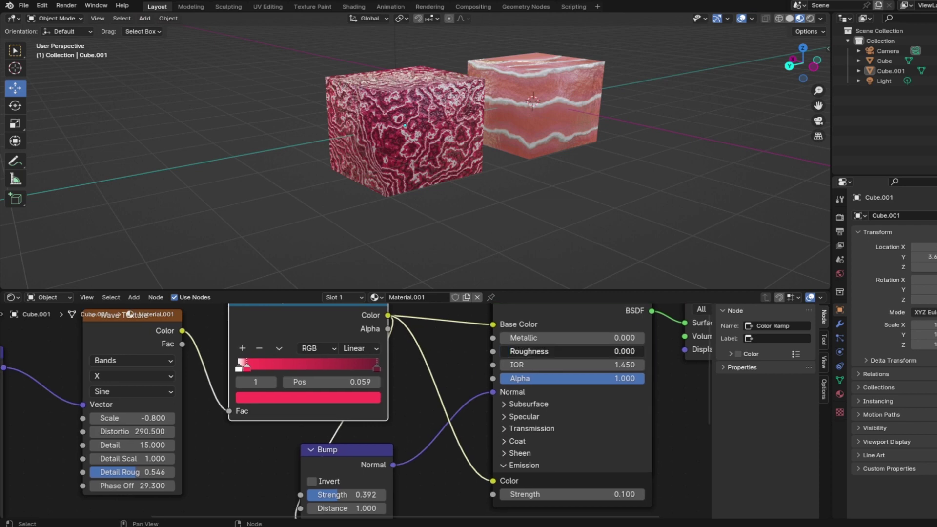
# Step: Set the strength of the Bump connected to the Principled BSDF to 0.192
pyautogui.moveTo(422, 436); pyautogui.dragTo(478, 389, button='middle')
pyautogui.moveTo(417, 449); pyautogui.dragTo(388, 448)
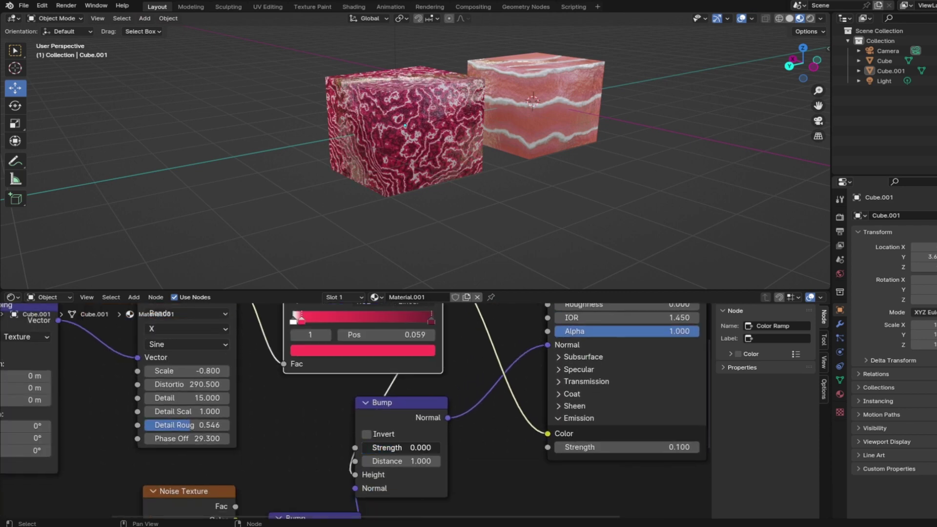
pyautogui.moveTo(496, 99)
pyautogui.mouseDown(button='middle')
pyautogui.moveTo(503, 130)
pyautogui.moveTo(498, 104)
pyautogui.mouseUp(button='middle')
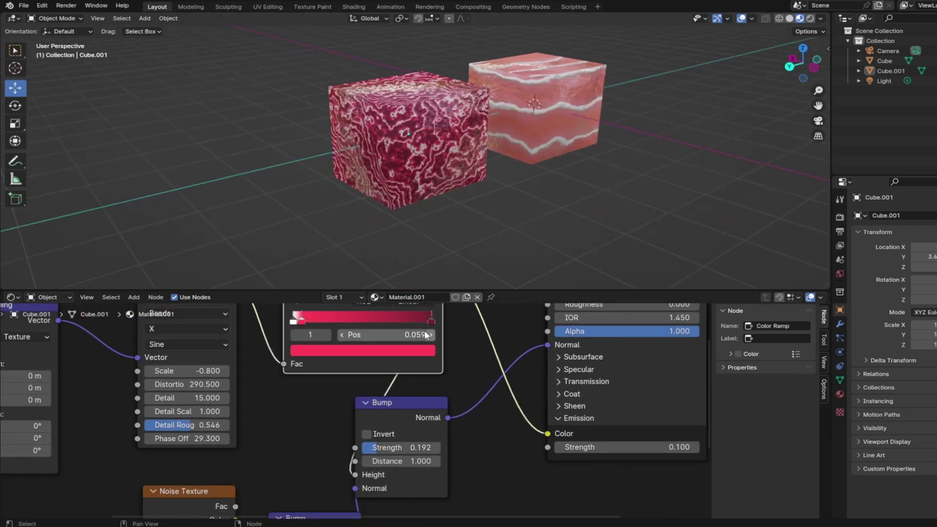
# Step: Move the Color Ramp's maroon stop to position 0.882 and set the Principled BSDF's roughness to 0.223
pyautogui.moveTo(432, 322); pyautogui.dragTo(415, 321)
pyautogui.moveTo(606, 160); pyautogui.dragTo(635, 273, button='middle')
pyautogui.moveTo(610, 324); pyautogui.dragTo(561, 408, button='middle')
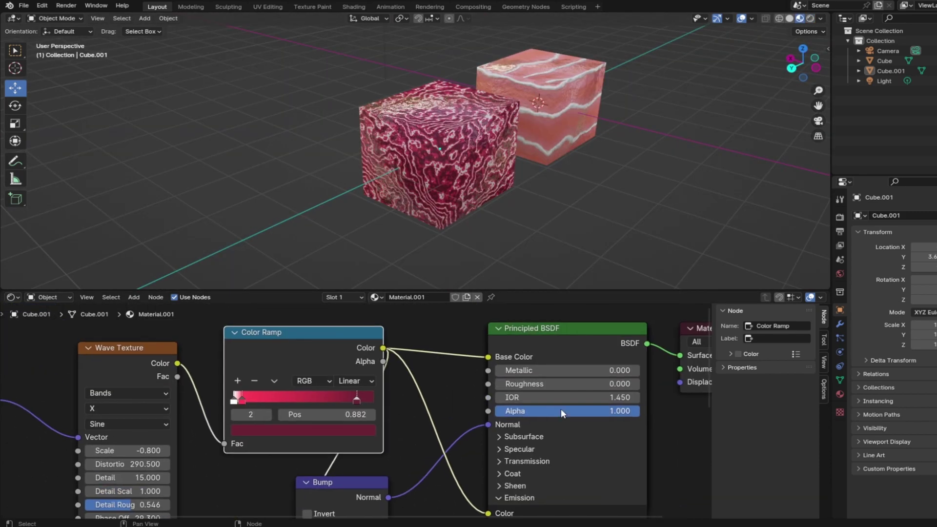
pyautogui.moveTo(561, 383)
pyautogui.mouseDown()
pyautogui.moveTo(601, 383)
pyautogui.moveTo(582, 384)
pyautogui.mouseUp()
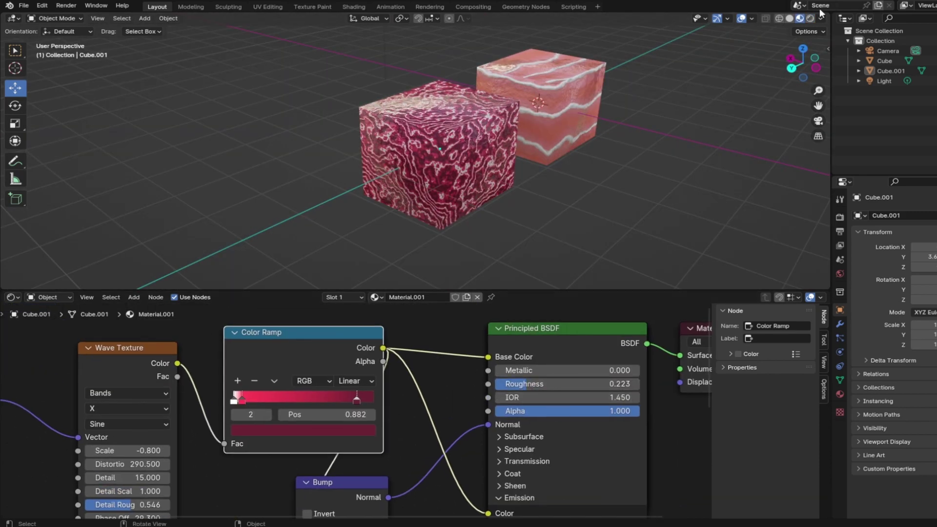
# Step: Preview both cubes in Rendered shading, return to Material Preview and save the file
pyautogui.click(810, 18)
pyautogui.moveTo(604, 139)
pyautogui.mouseDown(button='middle')
pyautogui.moveTo(810, 142)
pyautogui.moveTo(626, 133)
pyautogui.moveTo(480, 178)
pyautogui.moveTo(344, 173)
pyautogui.mouseUp(button='middle')
pyautogui.click(799, 19)
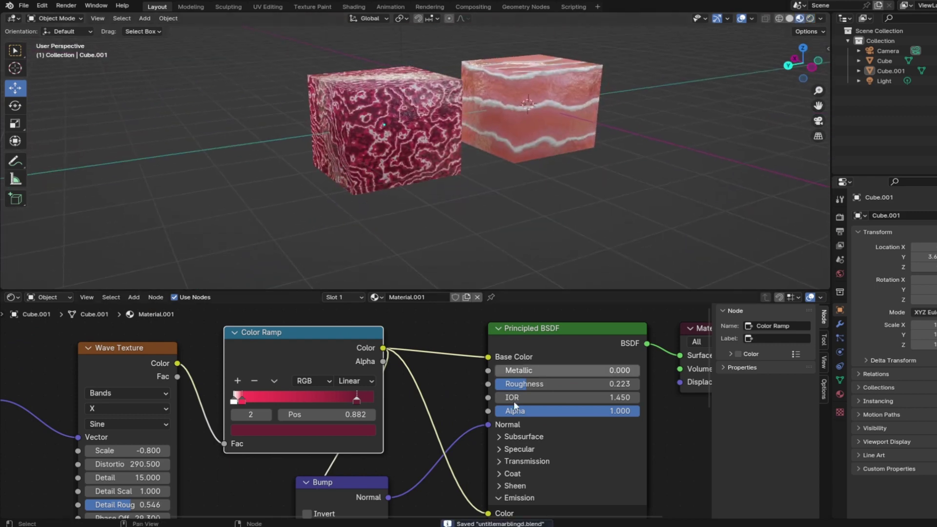
# Step: Set the Wave Texture's distortion to 575.300 and its scale to -0.700
pyautogui.moveTo(272, 461); pyautogui.dragTo(326, 386, button='middle')
pyautogui.press('Return')
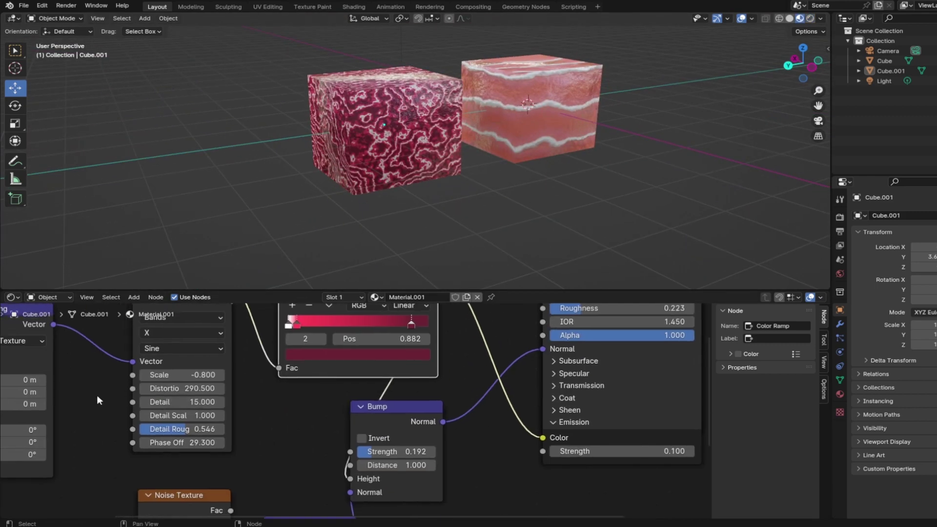
pyautogui.moveTo(176, 389); pyautogui.dragTo(234, 389)
pyautogui.moveTo(180, 375); pyautogui.dragTo(186, 374)
pyautogui.moveTo(411, 239); pyautogui.dragTo(411, 230, button='middle')
# Step: Shift the Color Ramp's white and crimson stops slightly towards the maroon end and add a light pink stop at position 0.000
pyautogui.moveTo(295, 324)
pyautogui.mouseDown()
pyautogui.moveTo(334, 324)
pyautogui.moveTo(303, 323)
pyautogui.mouseUp()
pyautogui.moveTo(286, 322); pyautogui.dragTo(288, 322)
pyautogui.moveTo(289, 323); pyautogui.dragTo(295, 322)
pyautogui.moveTo(313, 367); pyautogui.dragTo(289, 388, button='middle')
pyautogui.click(271, 327)
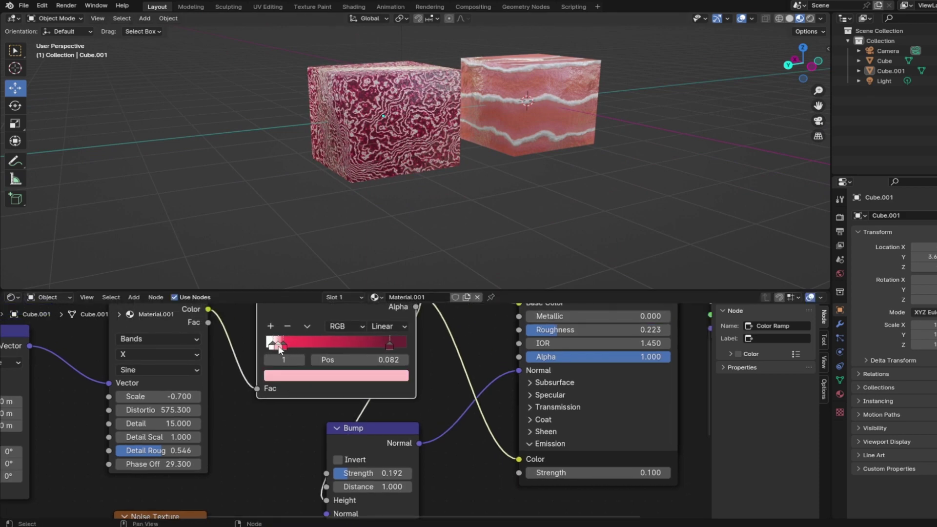
pyautogui.moveTo(525, 177); pyautogui.dragTo(521, 205, button='middle')
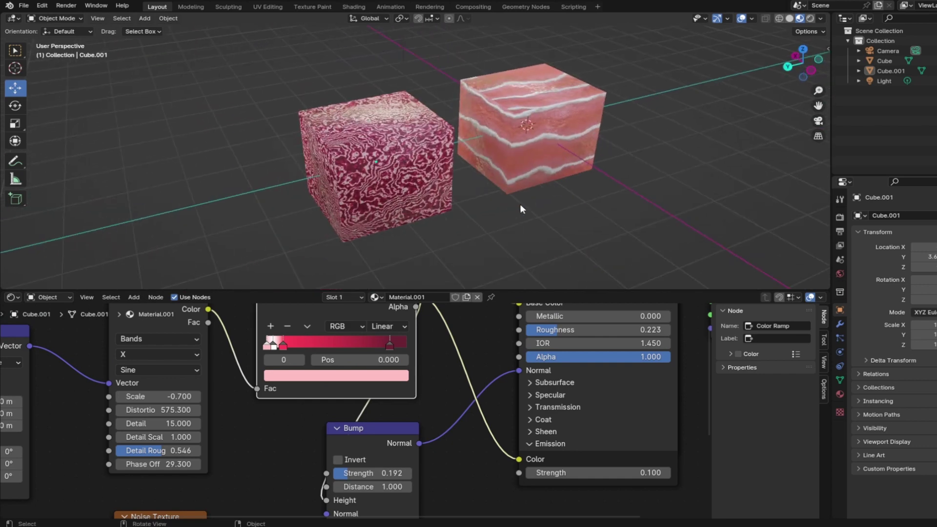
# Step: Insert a Voronoi Texture before the Color Ramp and disconnect the Wave Texture from its Vector input
pyautogui.scroll(-2, 220, 403)
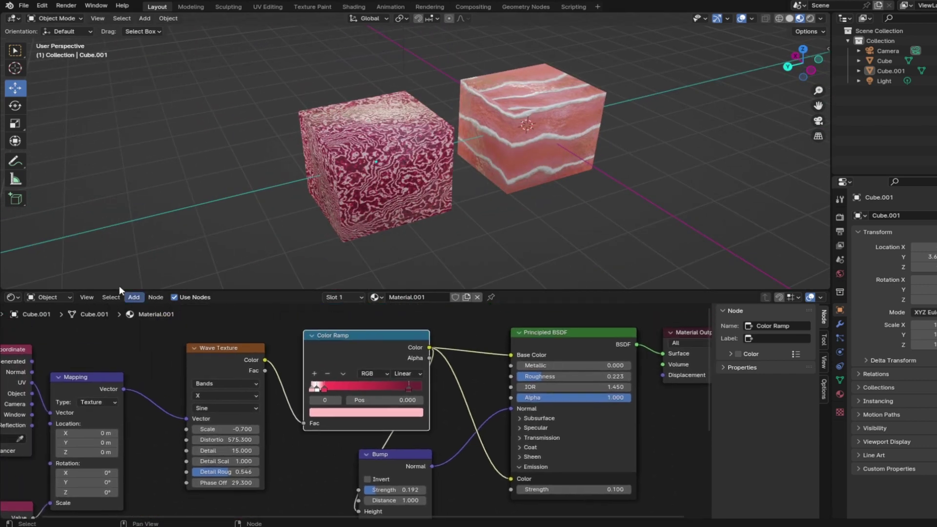
pyautogui.click(139, 298)
pyautogui.moveTo(167, 362)
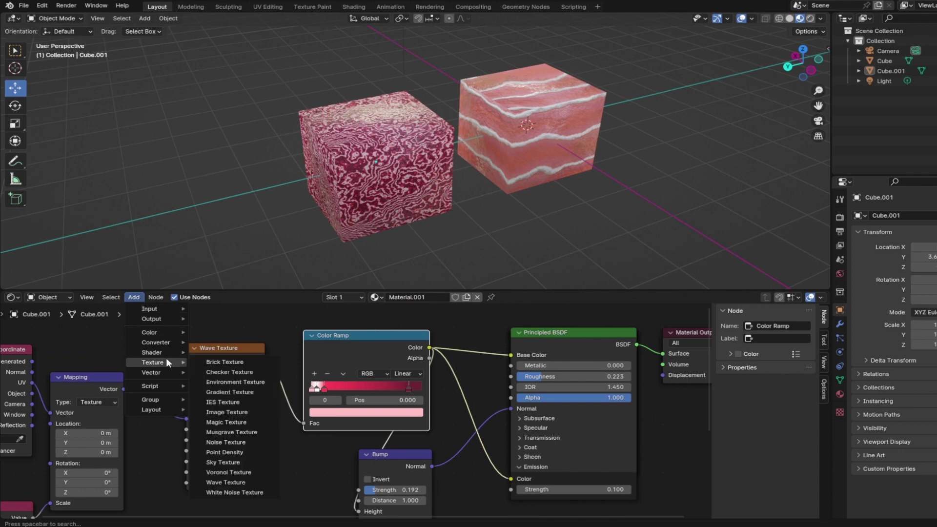
pyautogui.click(238, 470)
pyautogui.click(382, 401)
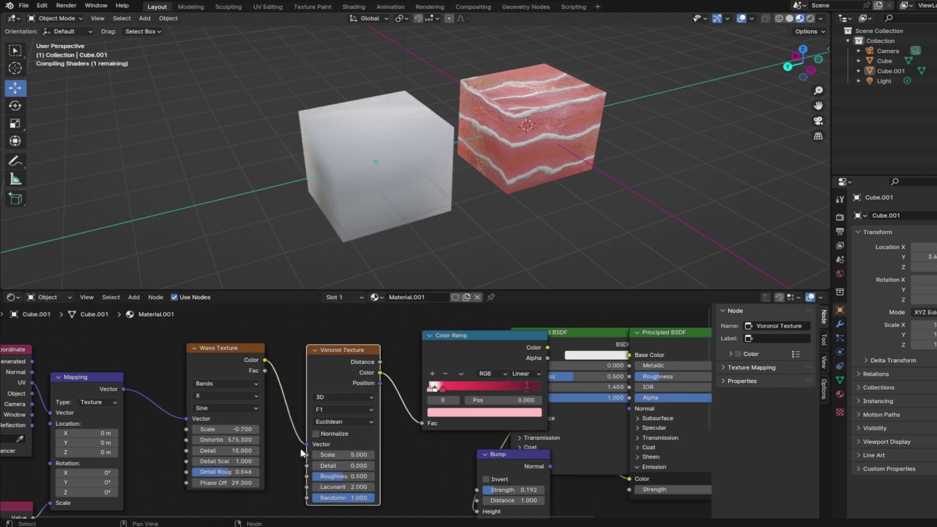
pyautogui.moveTo(307, 445); pyautogui.dragTo(279, 404)
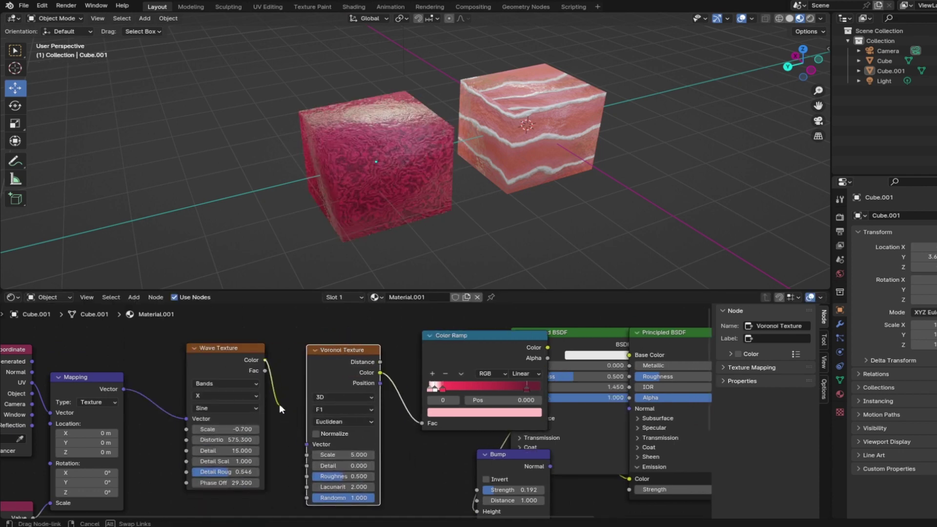
pyautogui.moveTo(388, 448); pyautogui.dragTo(351, 411, button='middle')
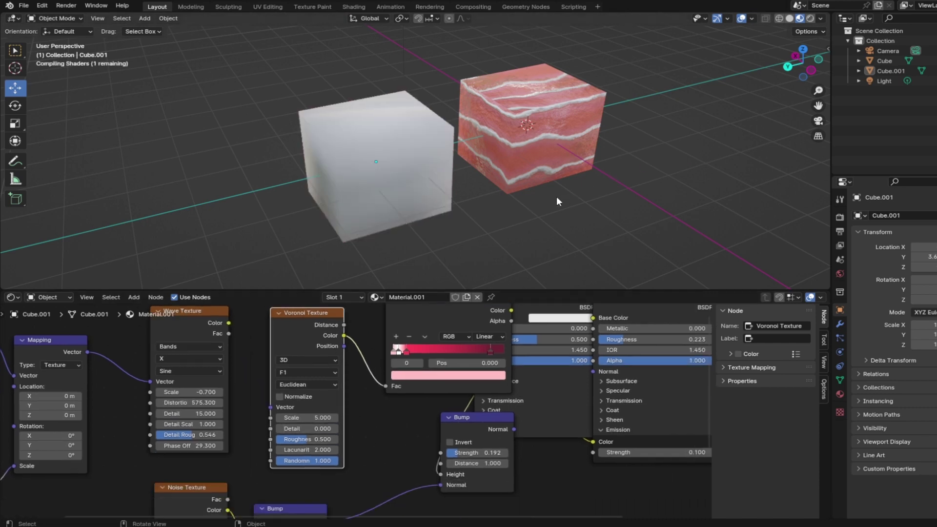
# Step: Set the Voronoi Texture's scale to 14.700, roughness to 1.000 and lacunarity to 11.300
pyautogui.moveTo(517, 216); pyautogui.dragTo(524, 201, button='middle')
pyautogui.moveTo(313, 429)
pyautogui.mouseDown()
pyautogui.moveTo(359, 429)
pyautogui.moveTo(307, 429)
pyautogui.moveTo(371, 418)
pyautogui.moveTo(325, 419)
pyautogui.mouseUp()
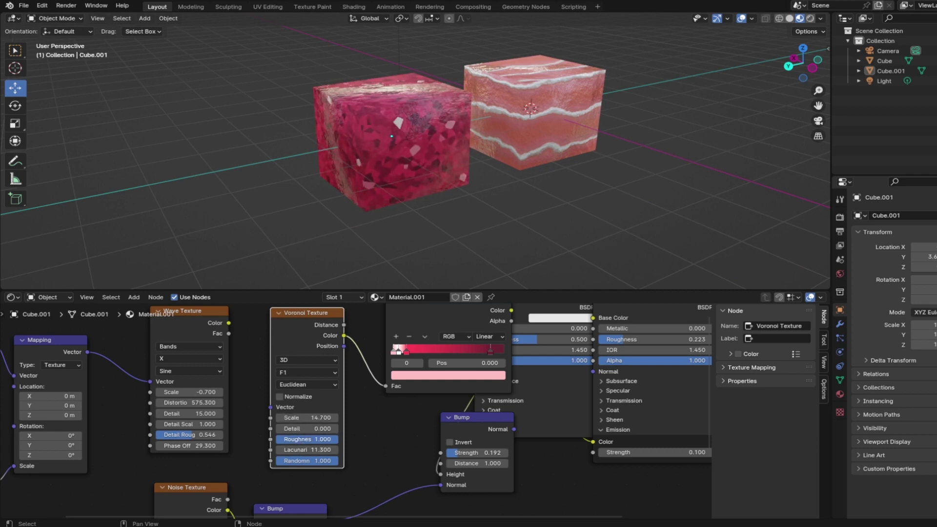
# Step: Delete the Voronoi Texture and feed the Color Ramp's Fac from the Wave Texture's Color again
pyautogui.moveTo(228, 324); pyautogui.dragTo(385, 386)
pyautogui.rightClick(287, 332)
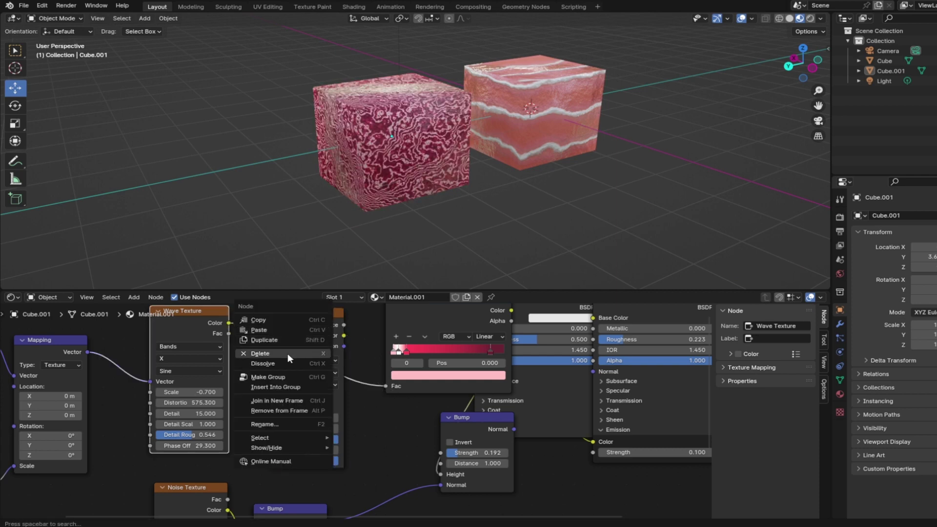
pyautogui.click(285, 353)
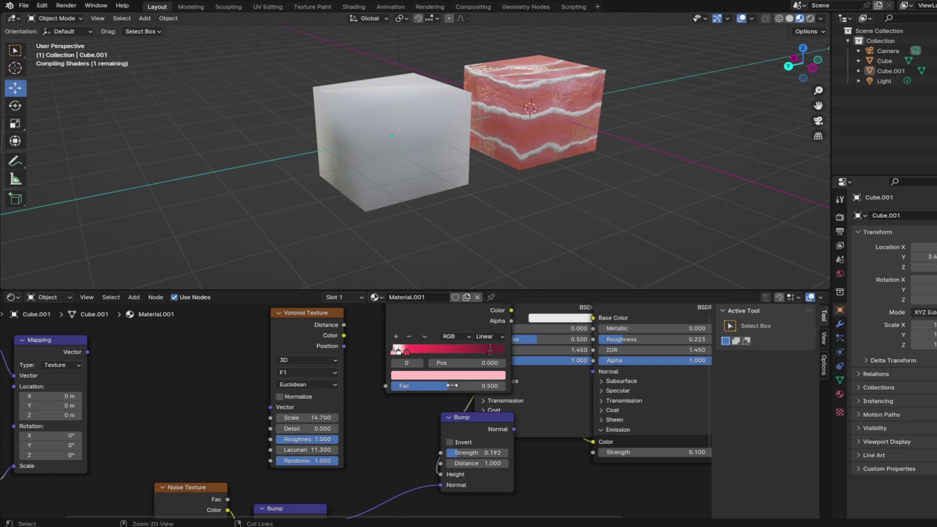
pyautogui.hotkey('ctrl', 'z')
pyautogui.rightClick(318, 322)
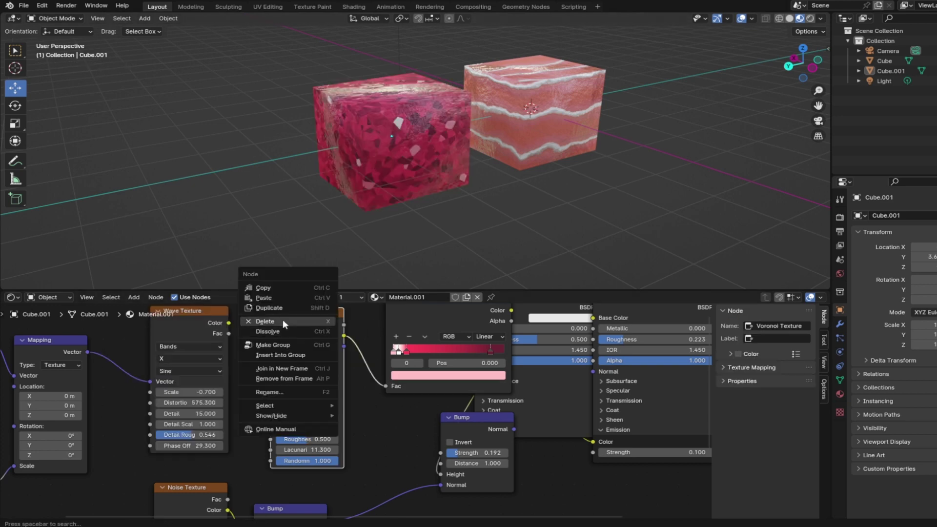
pyautogui.click(264, 331)
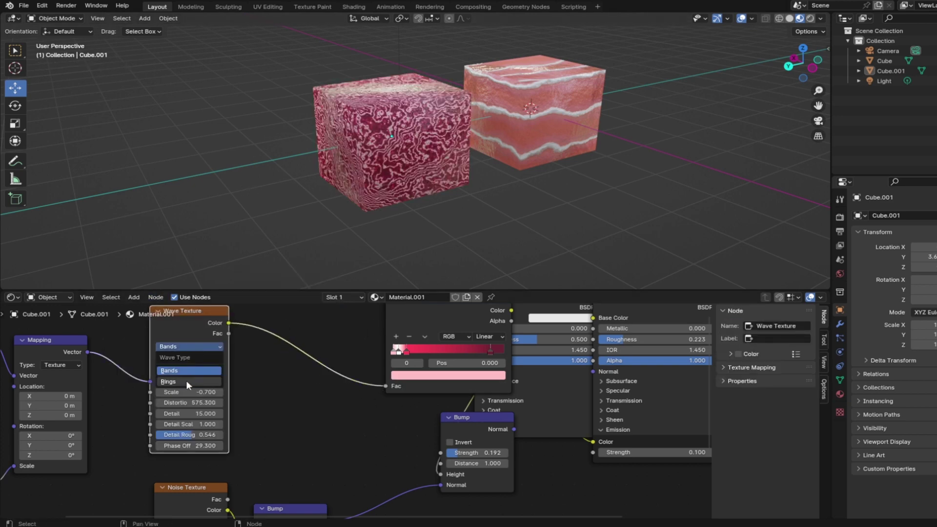
# Step: Switch the Wave Texture to Rings with scale -0.400 and move the Color Ramp's crimson stop to position 0.068
pyautogui.click(187, 382)
pyautogui.moveTo(176, 310); pyautogui.dragTo(272, 312)
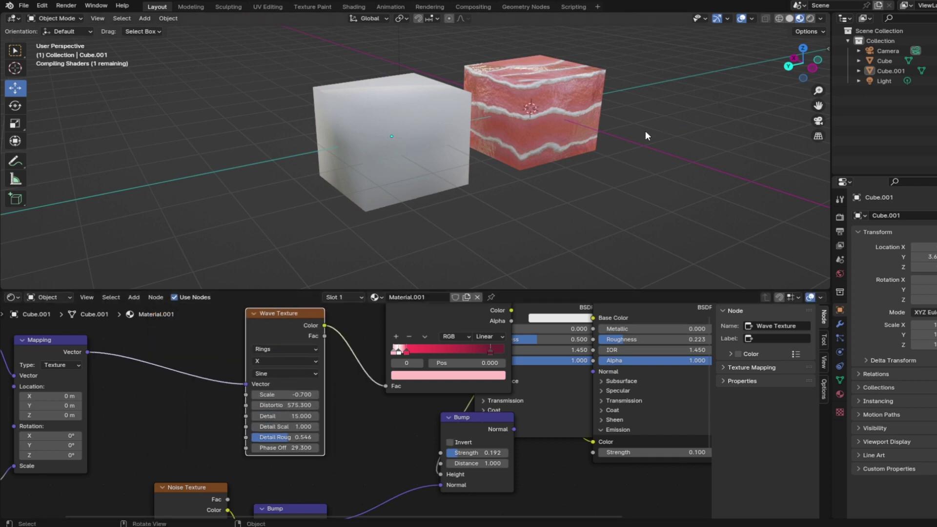
pyautogui.moveTo(646, 130); pyautogui.dragTo(526, 160, button='middle')
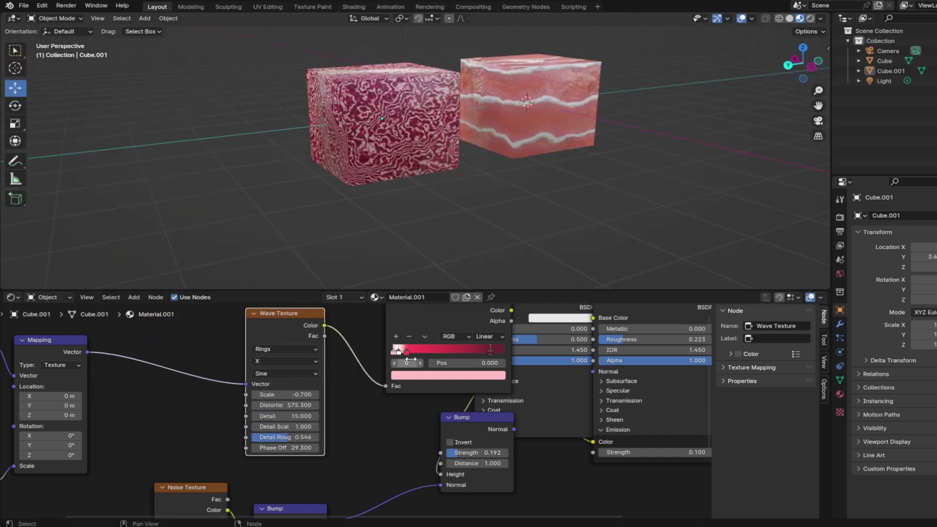
pyautogui.moveTo(409, 355); pyautogui.dragTo(399, 352)
pyautogui.moveTo(286, 394); pyautogui.dragTo(300, 394)
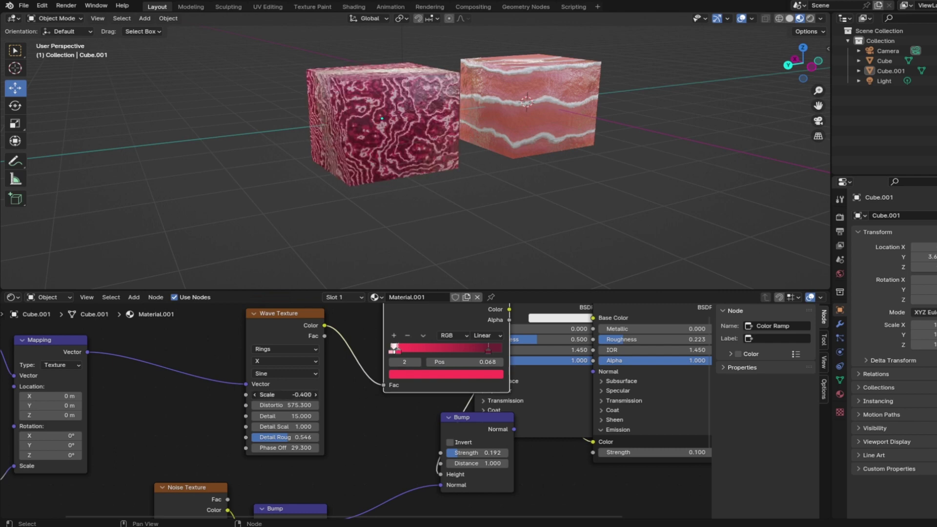
pyautogui.moveTo(468, 273); pyautogui.dragTo(438, 324, button='middle')
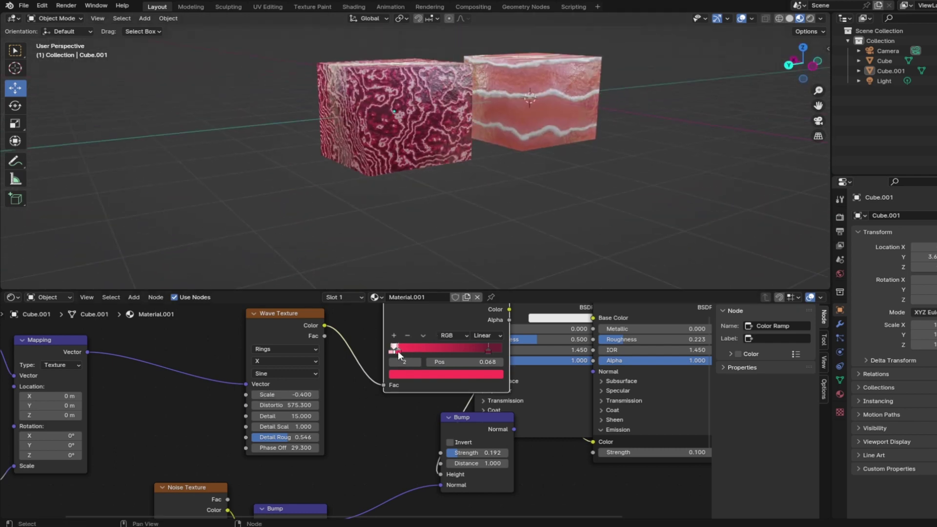
# Step: Spread out the Color Ramp's pale and crimson stops and add a vivid pink stop at position 0.570
pyautogui.moveTo(398, 350)
pyautogui.mouseDown()
pyautogui.moveTo(435, 357)
pyautogui.moveTo(415, 361)
pyautogui.moveTo(437, 356)
pyautogui.moveTo(390, 359)
pyautogui.mouseUp()
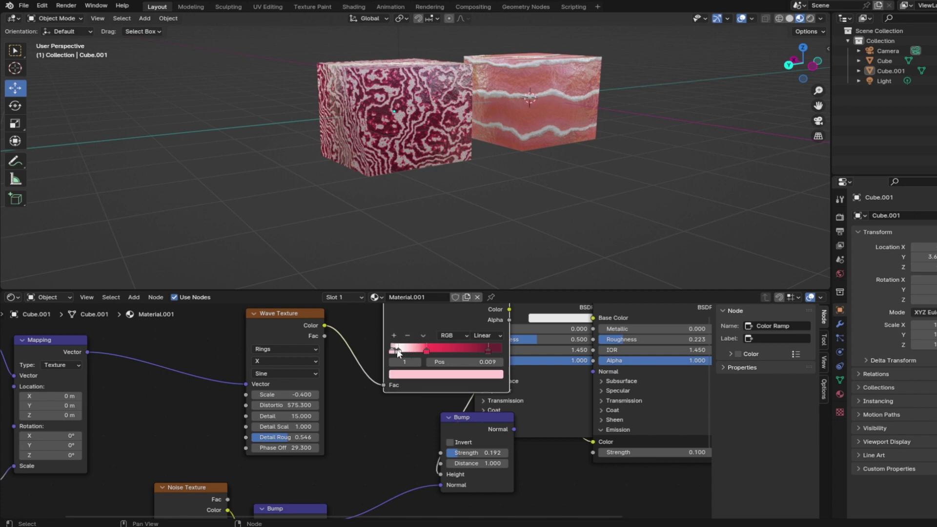
pyautogui.click(397, 350)
pyautogui.click(461, 374)
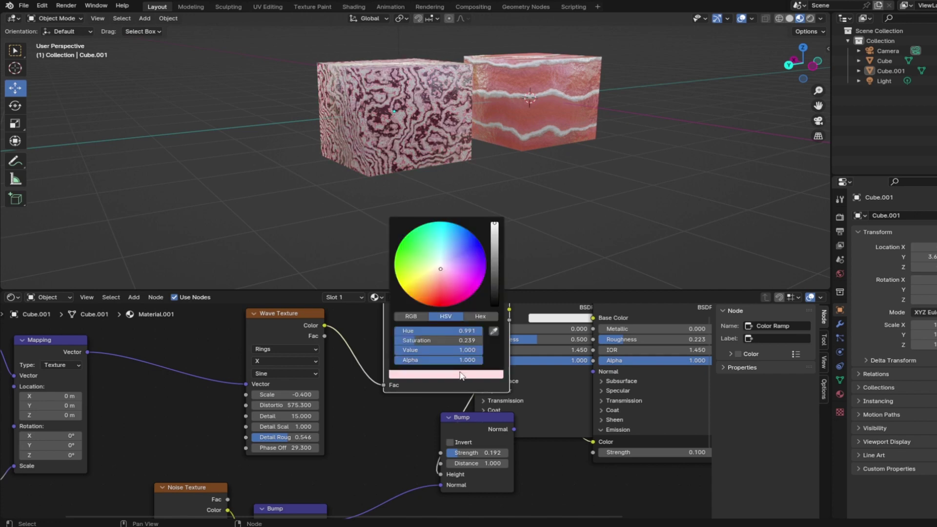
pyautogui.moveTo(434, 289); pyautogui.dragTo(454, 296)
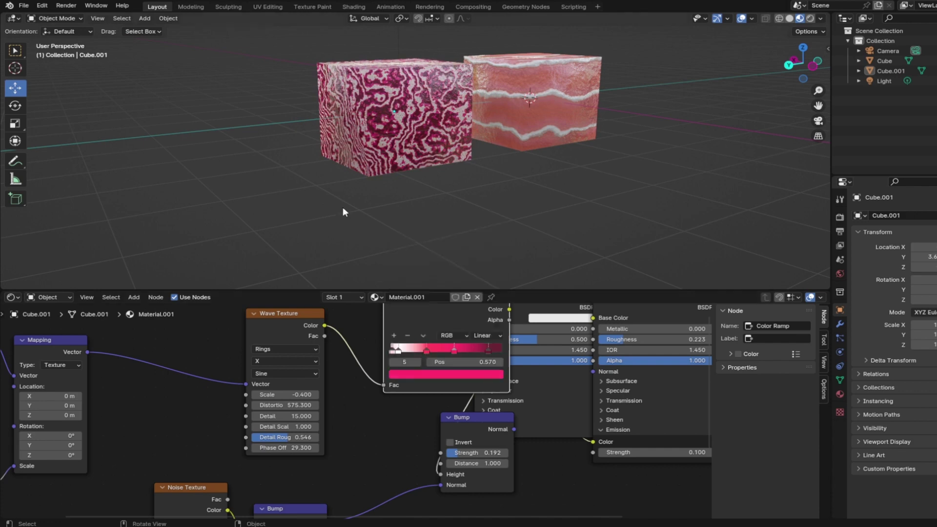
pyautogui.click(448, 374)
# Step: Move the Wave Texture and Color Ramp closer to the Mapping node and set the vivid pink stop's position to 0.489
pyautogui.scroll(-4, 432, 318)
pyautogui.moveTo(281, 320); pyautogui.dragTo(466, 409)
pyautogui.moveTo(402, 331); pyautogui.dragTo(327, 342)
pyautogui.scroll(4, 367, 372)
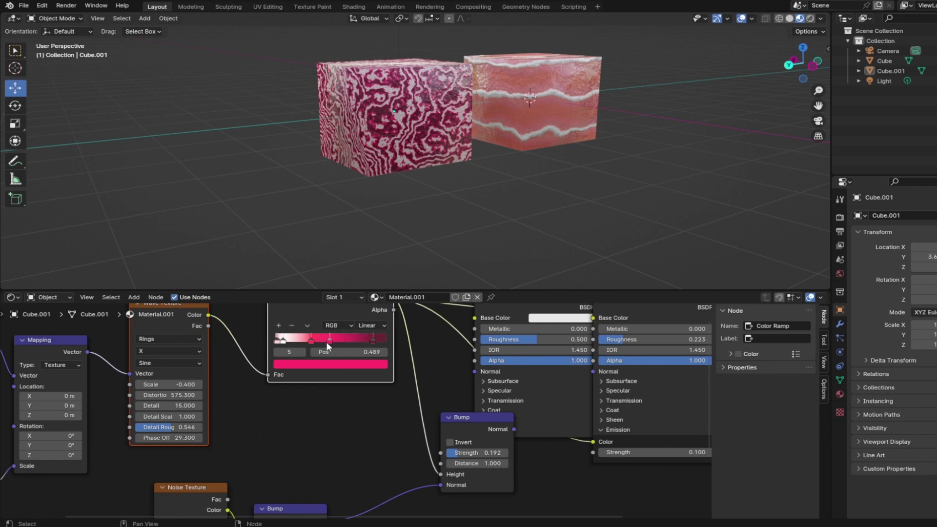
pyautogui.scroll(-3, 335, 355)
pyautogui.moveTo(343, 367); pyautogui.dragTo(328, 399, button='middle')
pyautogui.moveTo(328, 346); pyautogui.dragTo(293, 351)
# Step: Delete the spare Principled BSDF and insert a Hue/Saturation/Value node between the Color Ramp and the remaining shader's Base Color
pyautogui.click(400, 374)
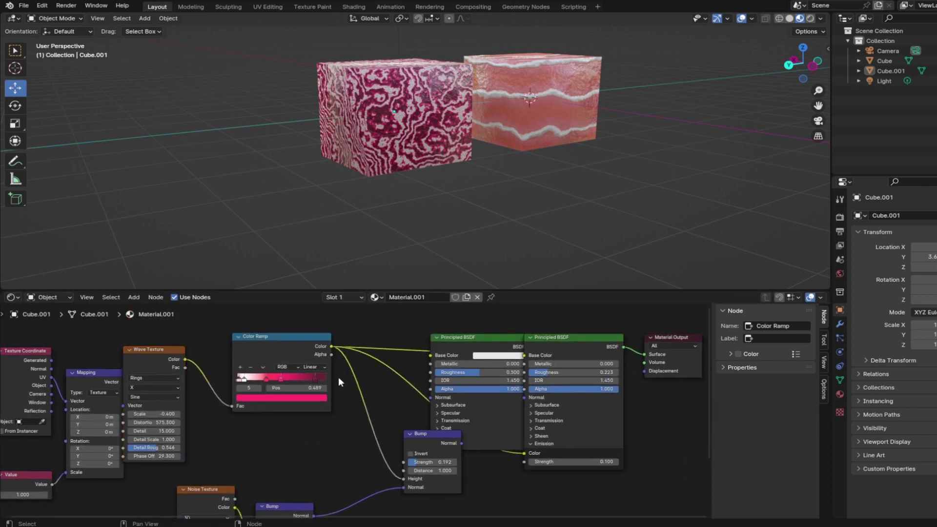
pyautogui.moveTo(571, 461)
pyautogui.mouseDown()
pyautogui.moveTo(557, 461)
pyautogui.moveTo(581, 464)
pyautogui.mouseUp()
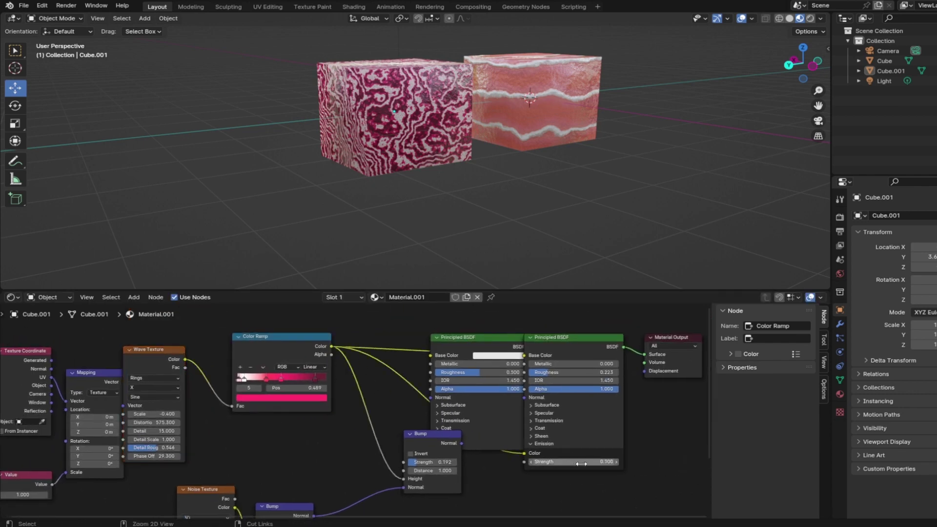
pyautogui.click(465, 342)
pyautogui.rightClick(461, 343)
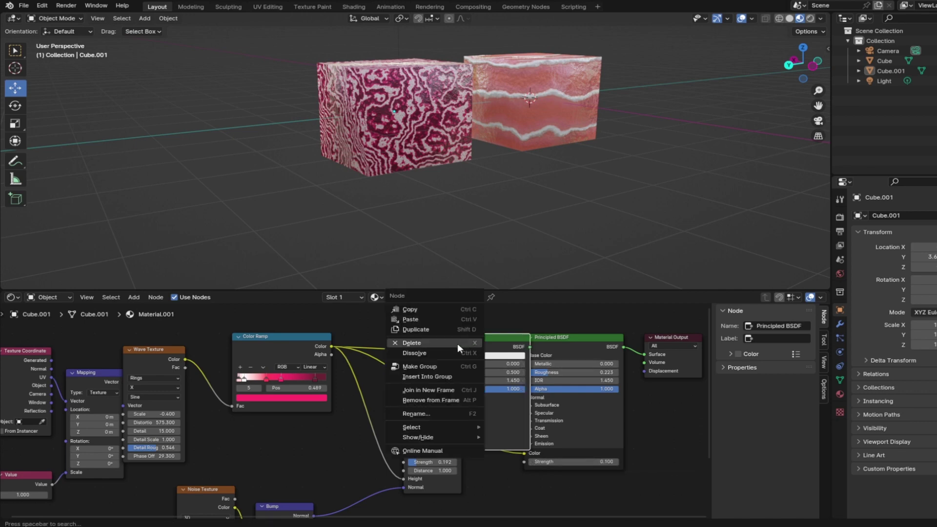
pyautogui.click(458, 343)
pyautogui.hotkey('shift', 'a')
pyautogui.click(457, 344)
pyautogui.click(480, 388)
pyautogui.click(454, 334)
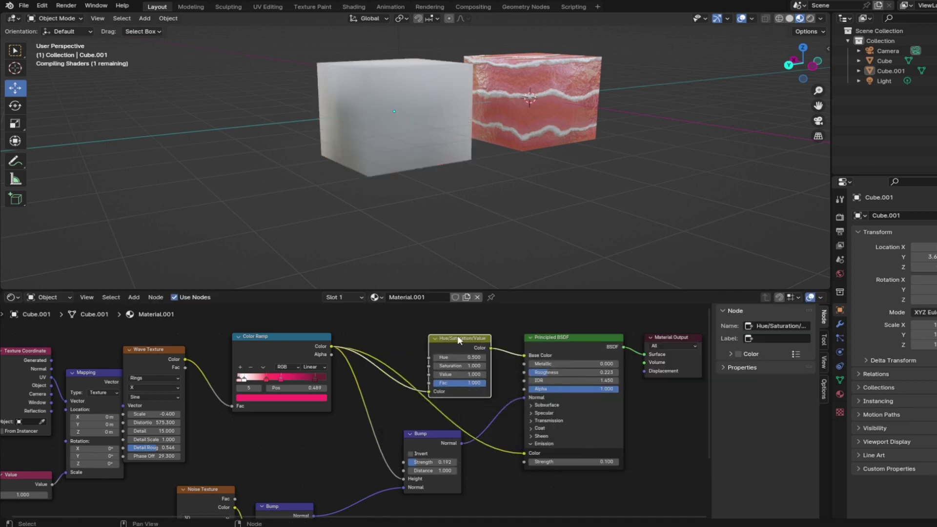
# Step: Connect the Hue/Saturation/Value output to the Principled BSDF's Emission Color and set the saturation to 0.800
pyautogui.scroll(3, 483, 412)
pyautogui.moveTo(483, 412); pyautogui.dragTo(358, 436, button='middle')
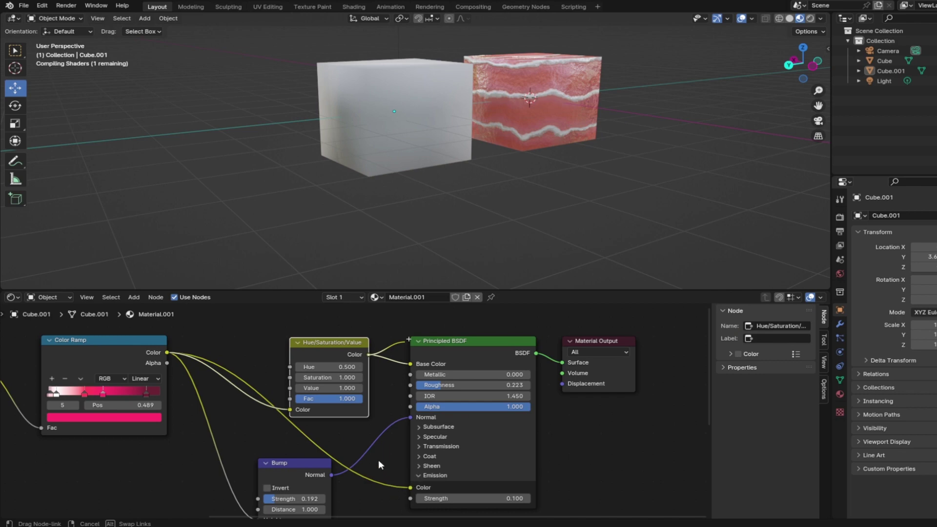
pyautogui.moveTo(379, 465); pyautogui.dragTo(410, 487)
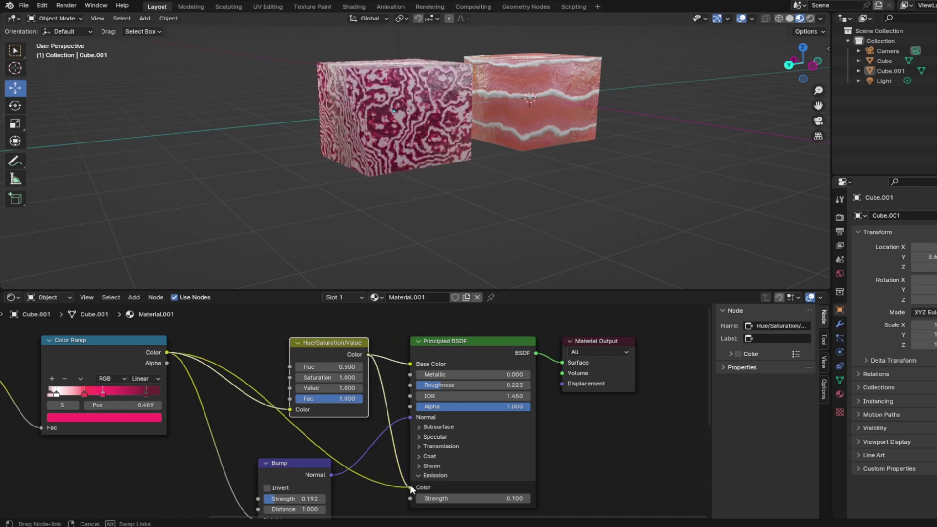
pyautogui.click(301, 379)
pyautogui.click(301, 378)
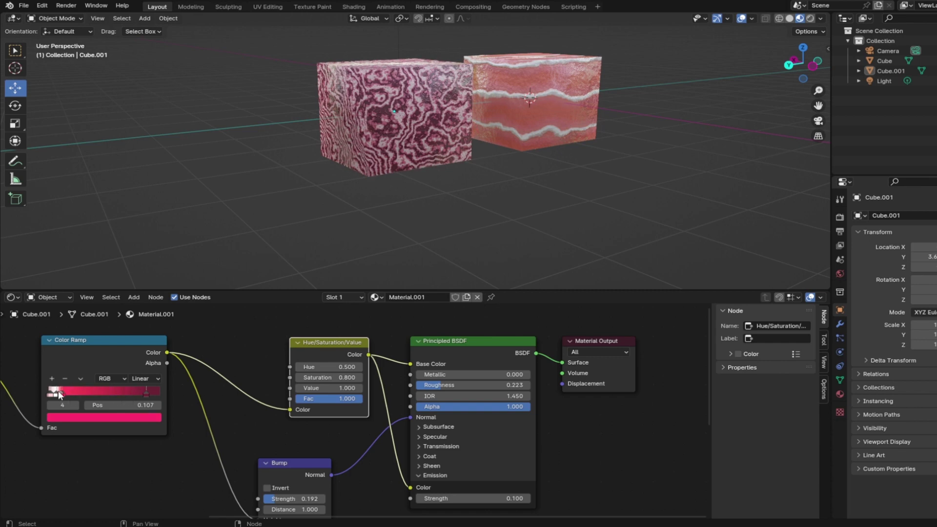
# Step: Set the Color Ramp's vivid pink stop to 0.107 and maroon stop to 0.973, and the Hue/Saturation/Value saturation to 0.900
pyautogui.moveTo(129, 394); pyautogui.dragTo(154, 397)
pyautogui.click(358, 379)
pyautogui.moveTo(613, 119)
pyautogui.mouseDown(button='middle')
pyautogui.moveTo(567, 143)
pyautogui.moveTo(617, 121)
pyautogui.mouseUp(button='middle')
pyautogui.scroll(2, 631, 174)
pyautogui.scroll(-5, 639, 189)
pyautogui.scroll(5, 631, 194)
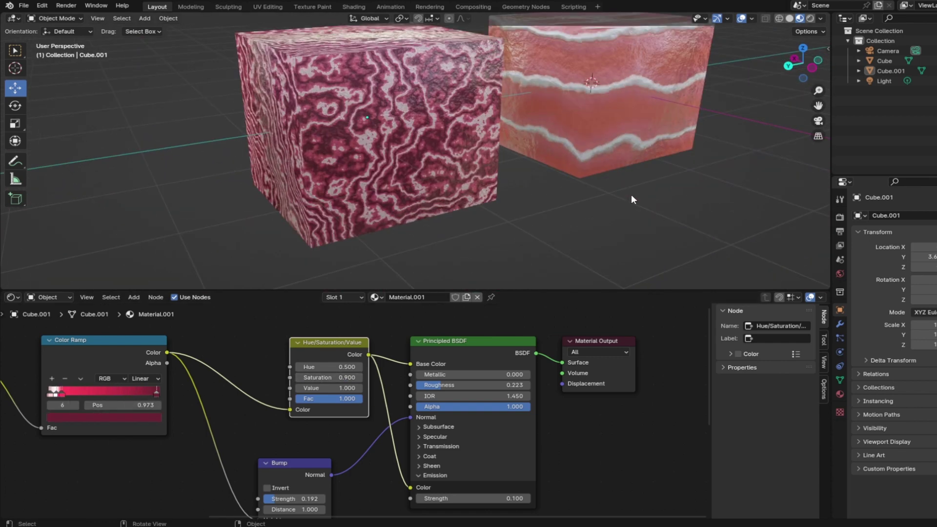
pyautogui.scroll(-3, 631, 194)
# Step: Duplicate the Texture Coordinate, Value, Mapping, Wave Texture and Color Ramp nodes and place the copies below the originals
pyautogui.scroll(-7, 357, 390)
pyautogui.moveTo(313, 386); pyautogui.dragTo(459, 392, button='middle')
pyautogui.moveTo(127, 355); pyautogui.dragTo(368, 446)
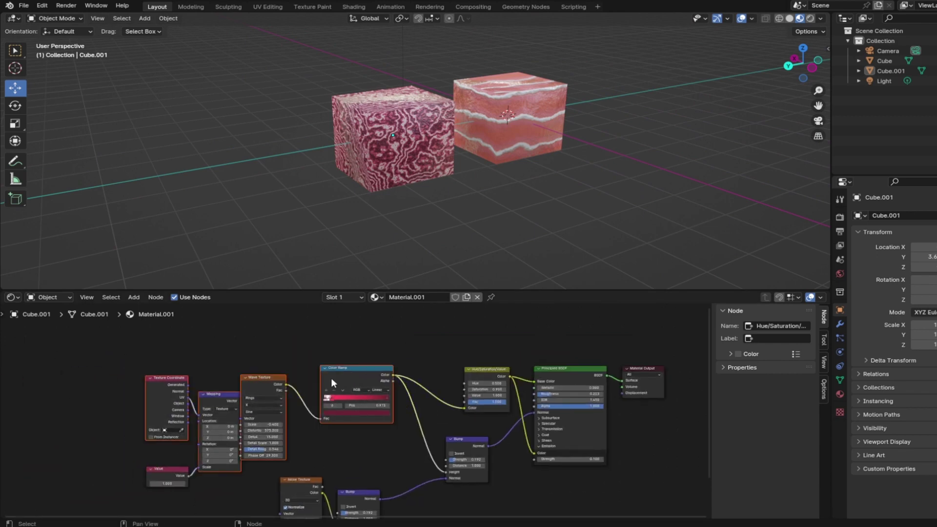
pyautogui.moveTo(57, 356); pyautogui.dragTo(462, 432)
pyautogui.scroll(-2, 343, 482)
pyautogui.moveTo(122, 357); pyautogui.dragTo(343, 455)
pyautogui.rightClick(289, 364)
pyautogui.click(288, 361)
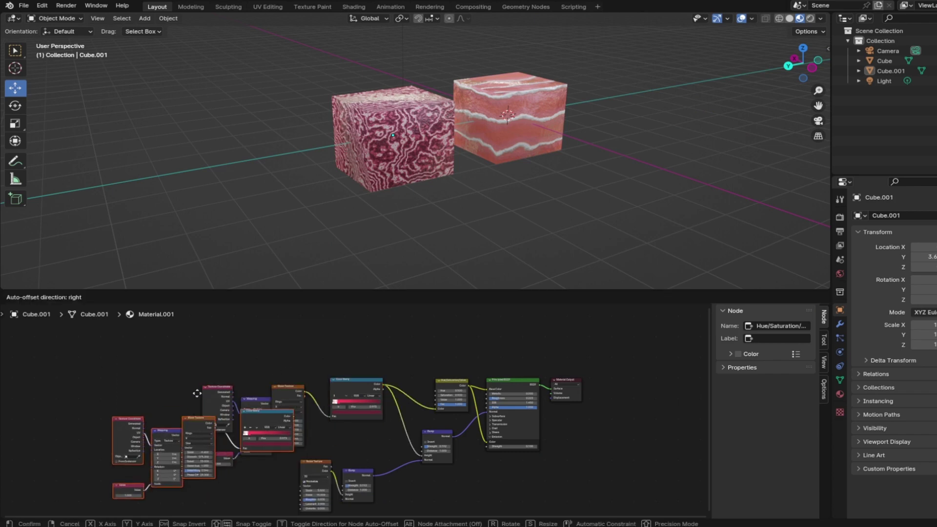
pyautogui.click(154, 459)
# Step: Add a Bump node with strength 1.000 and feed its Height from the duplicated Color Ramp's Color
pyautogui.moveTo(250, 481); pyautogui.dragTo(343, 497)
pyautogui.click(434, 424)
pyautogui.click(440, 435)
pyautogui.moveTo(287, 452); pyautogui.dragTo(353, 340, button='middle')
pyautogui.scroll(3, 283, 422)
pyautogui.moveTo(284, 422); pyautogui.dragTo(264, 482, button='middle')
pyautogui.scroll(3, 264, 482)
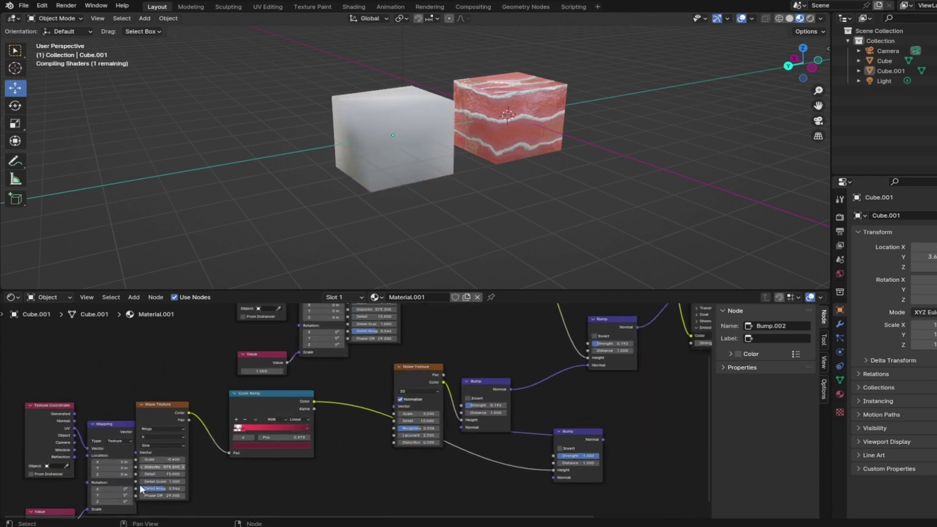
# Step: Set the duplicated Wave Texture's scale to -0.100
pyautogui.moveTo(113, 490); pyautogui.dragTo(216, 434, button='middle')
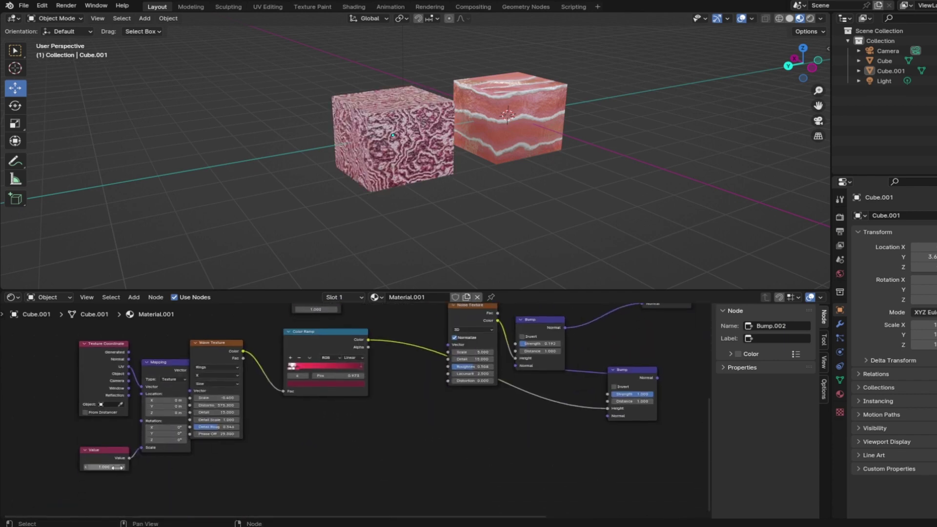
pyautogui.click(238, 399)
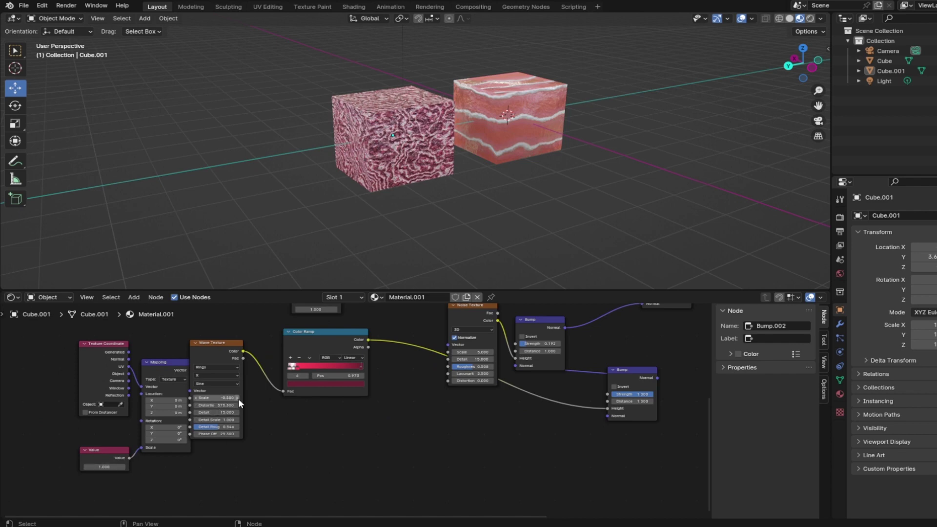
pyautogui.click(237, 398)
pyautogui.click(238, 398)
pyautogui.scroll(4, 532, 161)
pyautogui.moveTo(537, 154); pyautogui.dragTo(575, 157, button='middle')
pyautogui.scroll(-2, 390, 429)
pyautogui.scroll(-3, 528, 203)
pyautogui.scroll(4, 519, 219)
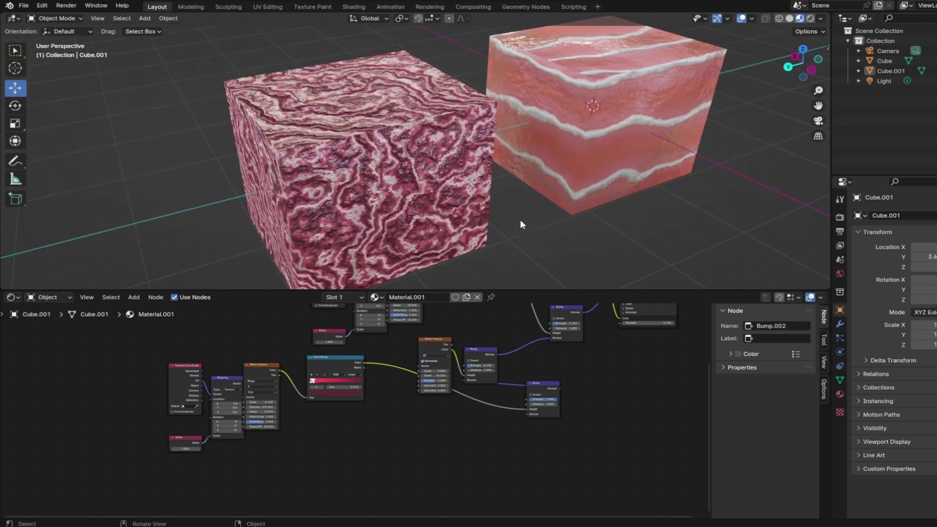
pyautogui.scroll(-2, 528, 201)
pyautogui.scroll(4, 363, 408)
# Step: Lower the strength of the Bump node fed by the duplicated Color Ramp to 0.217
pyautogui.moveTo(399, 394); pyautogui.dragTo(307, 429, button='middle')
pyautogui.moveTo(524, 429)
pyautogui.mouseDown()
pyautogui.moveTo(496, 429)
pyautogui.moveTo(514, 429)
pyautogui.moveTo(505, 429)
pyautogui.mouseUp()
pyautogui.moveTo(542, 210); pyautogui.dragTo(557, 175, button='middle')
pyautogui.scroll(-3, 264, 421)
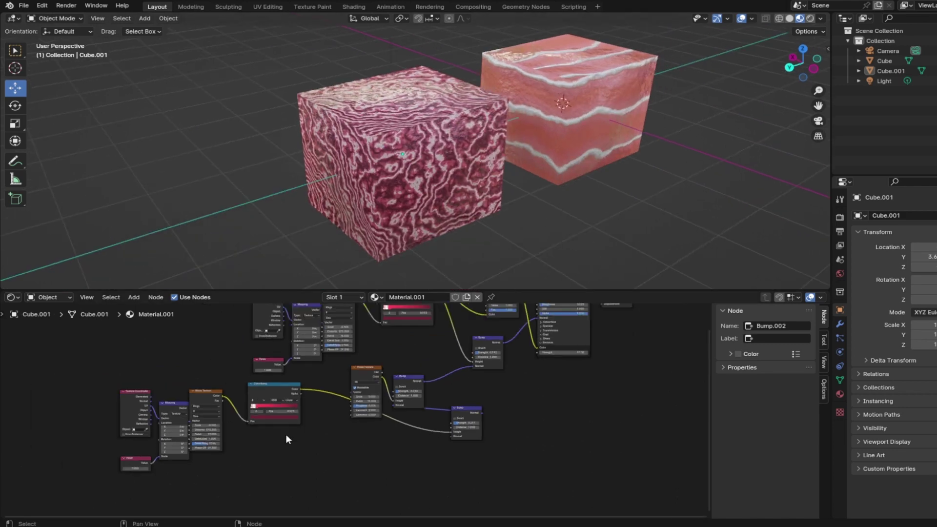
# Step: Set the duplicated Color Ramp's interpolation to B-Spline and feed its Color into a new Mix node in Overlay mode
pyautogui.moveTo(290, 399); pyautogui.dragTo(497, 320)
pyautogui.write('overlay')
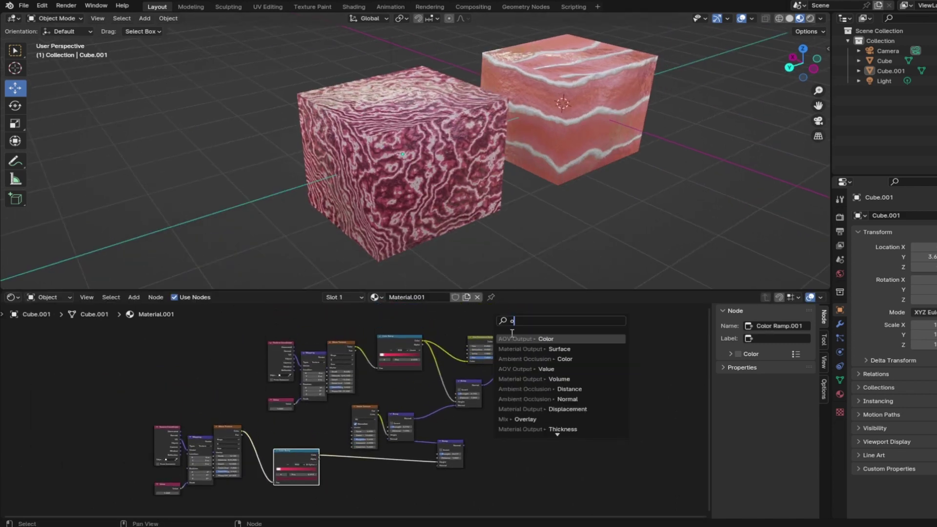
pyautogui.click(512, 339)
pyautogui.click(460, 326)
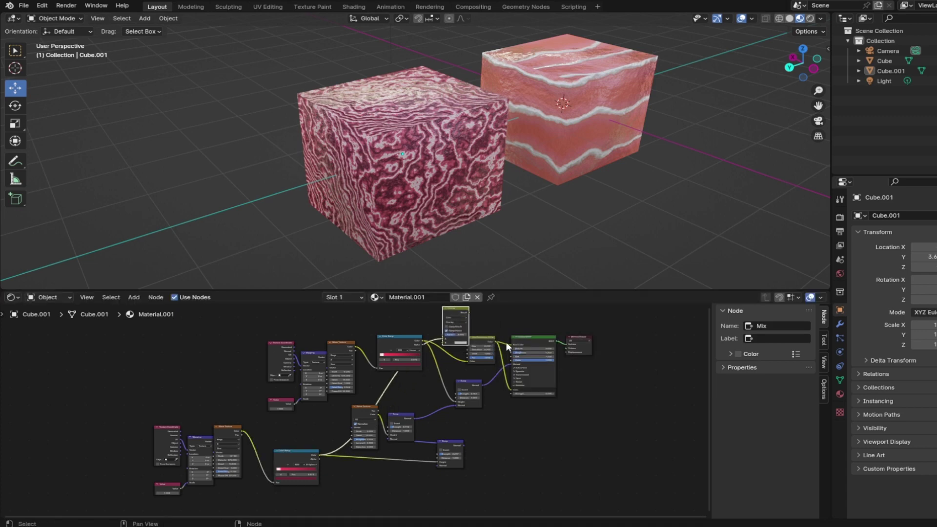
# Step: Feed the Hue/Saturation/Value Color into the Mix node's B input and the Mix Result into the Principled BSDF's Base Color
pyautogui.moveTo(511, 345); pyautogui.dragTo(444, 342)
pyautogui.scroll(3, 562, 349)
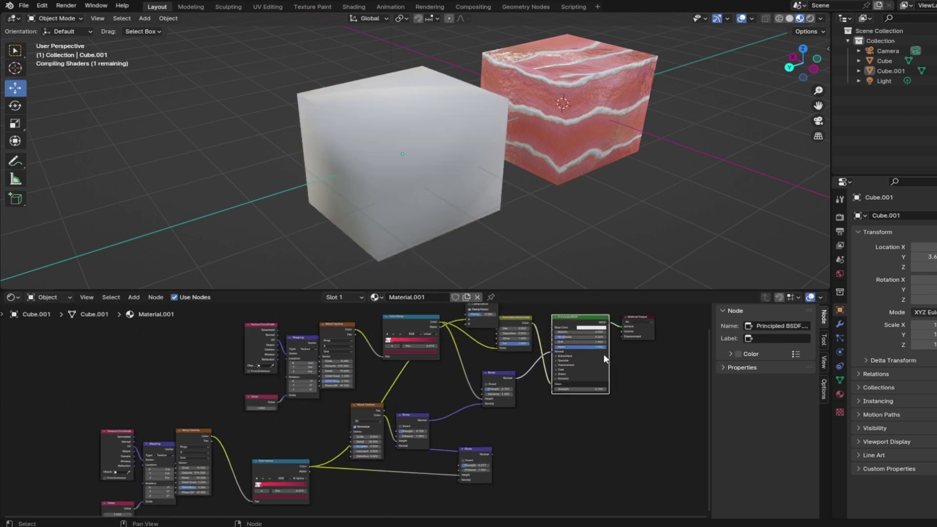
pyautogui.moveTo(560, 354); pyautogui.dragTo(398, 447, button='middle')
pyautogui.moveTo(371, 415); pyautogui.dragTo(361, 412)
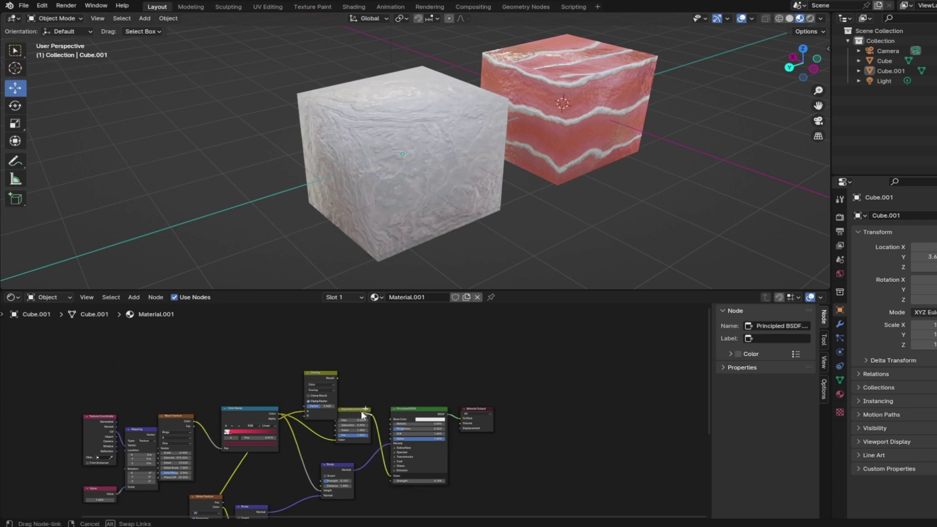
pyautogui.moveTo(304, 417); pyautogui.dragTo(386, 381)
pyautogui.moveTo(394, 420); pyautogui.dragTo(392, 420)
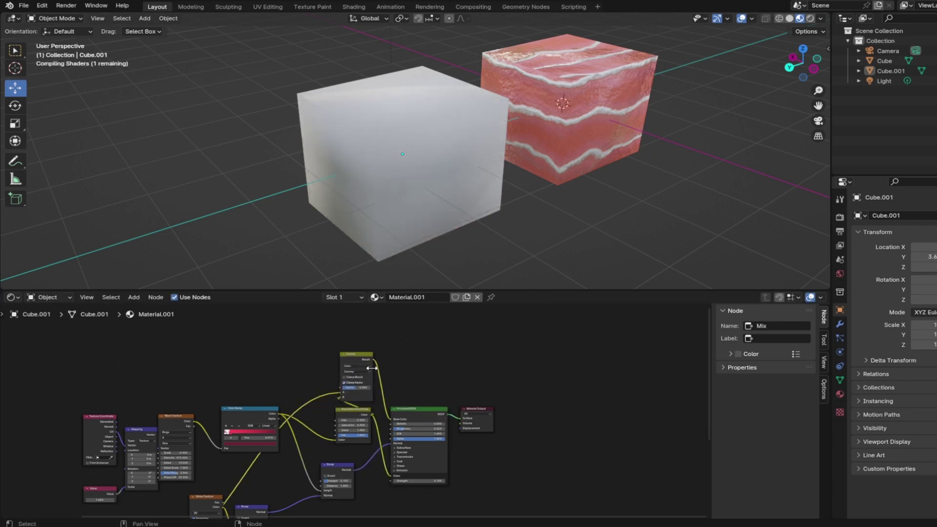
# Step: Connect the Mix Result to the Principled BSDF's Emission Strength and save the file
pyautogui.moveTo(374, 359); pyautogui.dragTo(393, 479)
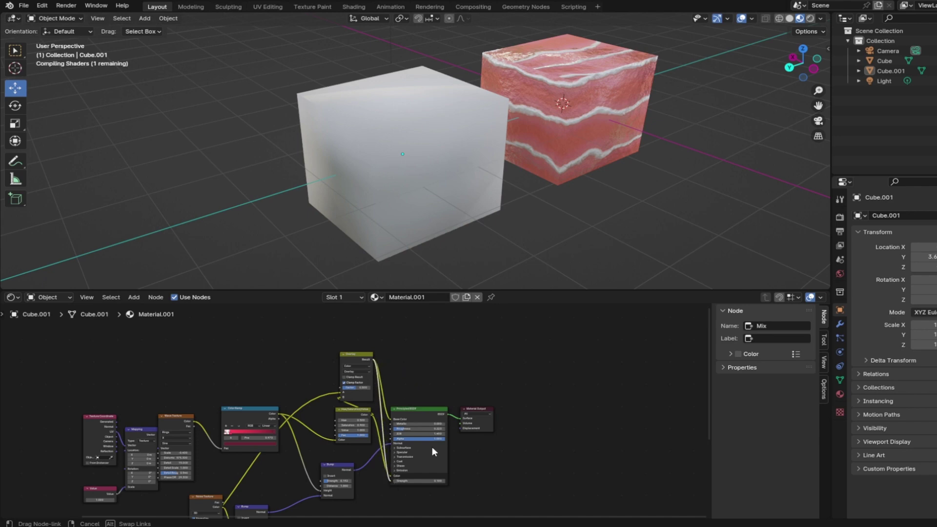
pyautogui.moveTo(432, 447); pyautogui.dragTo(433, 445)
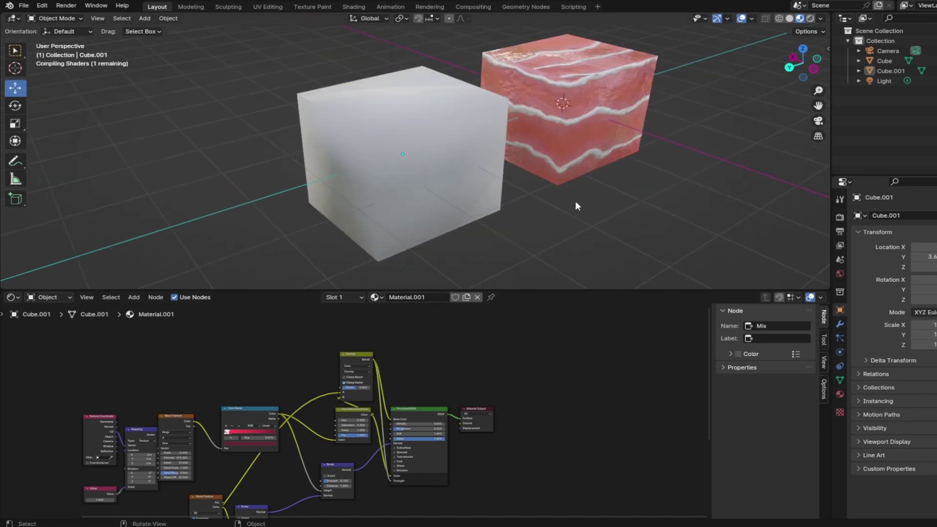
pyautogui.hotkey('ctrl', 's')
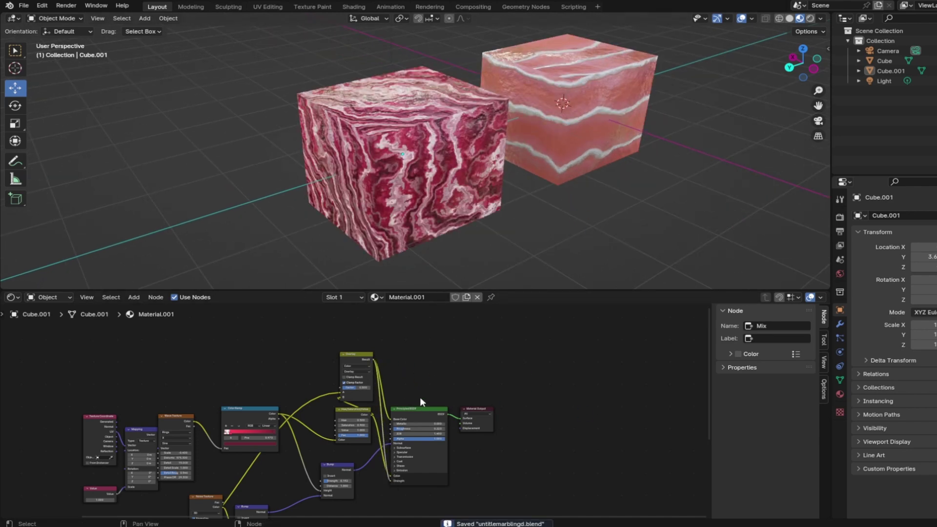
# Step: Set the Mix node's factor to 1.000 and its blending mode to Screen
pyautogui.scroll(2, 359, 410)
pyautogui.moveTo(338, 376); pyautogui.dragTo(378, 376)
pyautogui.click(359, 353)
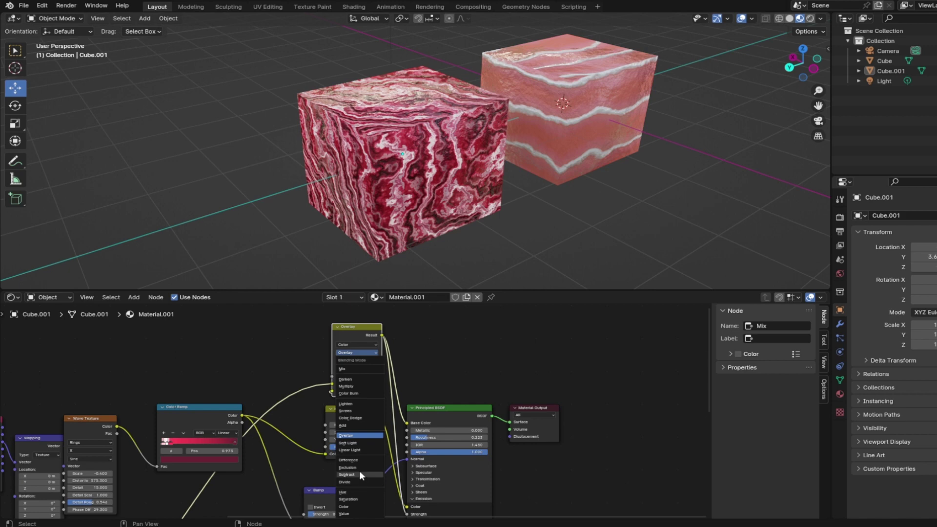
pyautogui.click(348, 411)
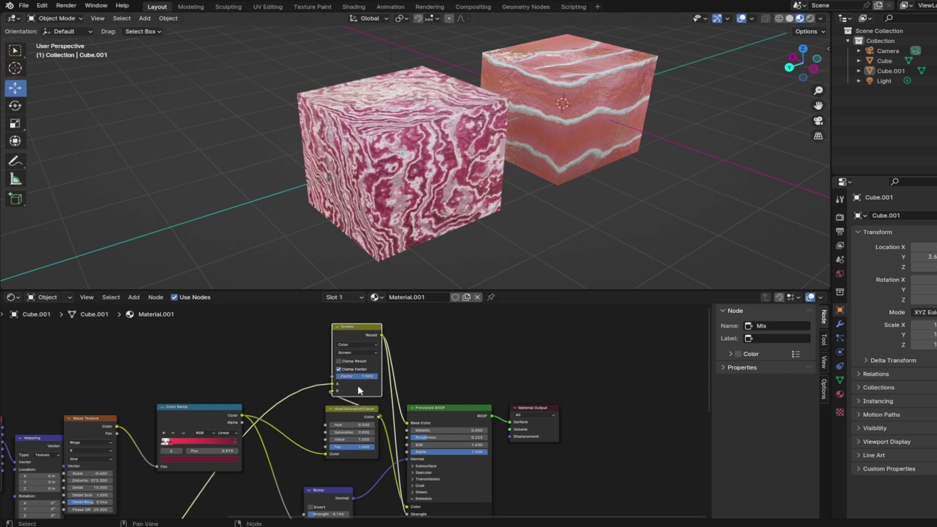
pyautogui.moveTo(362, 376)
pyautogui.mouseDown()
pyautogui.moveTo(317, 376)
pyautogui.moveTo(371, 376)
pyautogui.mouseUp()
# Step: Set the duplicated Mapping's Y rotation to 127° and the duplicated Wave Texture's scale to -0.400
pyautogui.scroll(-3, 185, 379)
pyautogui.moveTo(110, 378); pyautogui.dragTo(268, 475, button='middle')
pyautogui.scroll(5, 268, 468)
pyautogui.moveTo(102, 434); pyautogui.dragTo(142, 433)
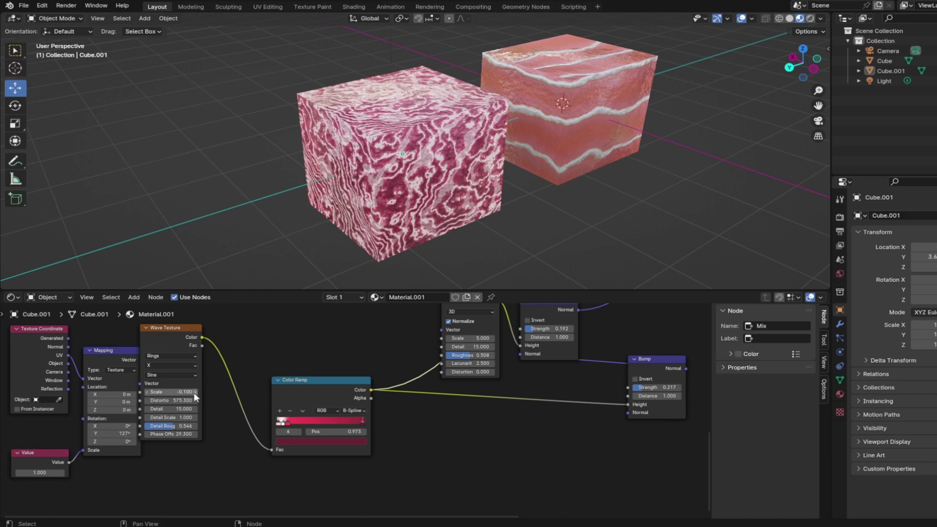
pyautogui.click(146, 392)
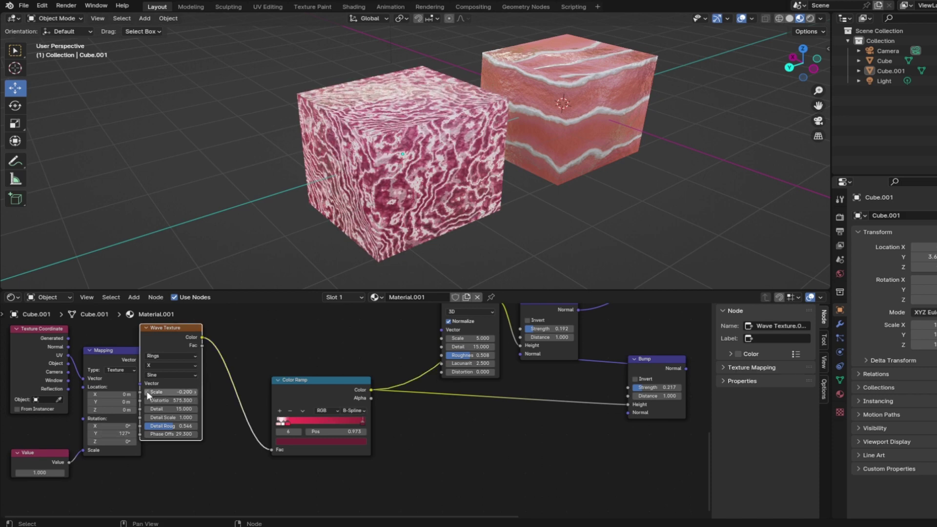
pyautogui.click(146, 391)
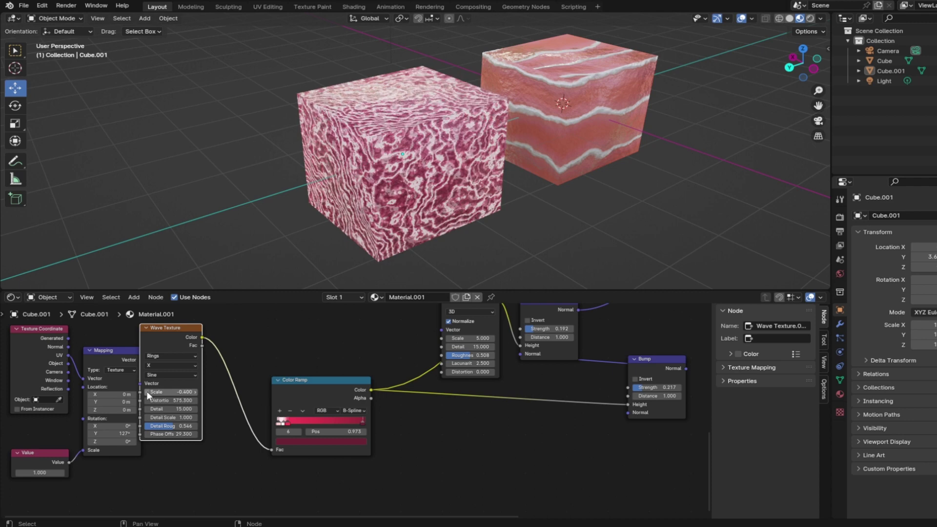
# Step: Set the strength of the Bump node fed by the duplicated Color Ramp to 1.000
pyautogui.moveTo(645, 391); pyautogui.dragTo(457, 414, button='middle')
pyautogui.moveTo(457, 414); pyautogui.dragTo(490, 414)
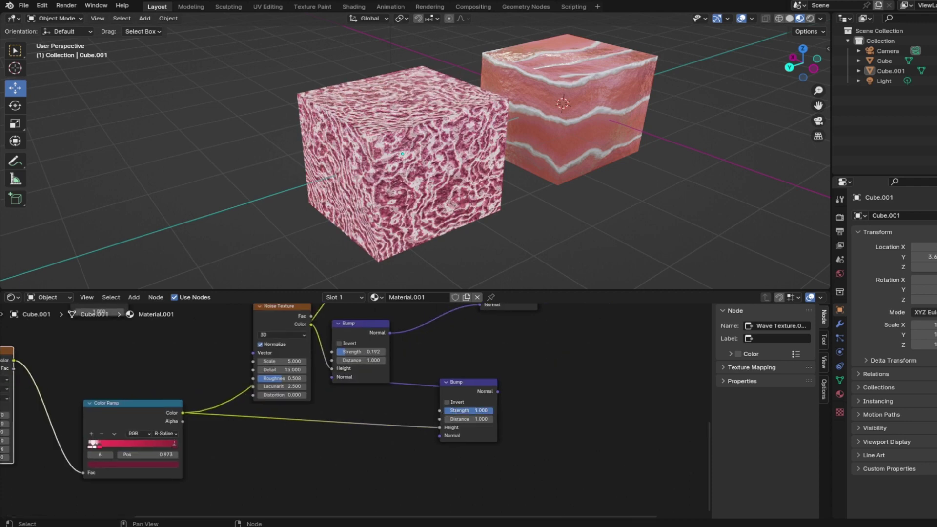
pyautogui.scroll(-4, 477, 189)
pyautogui.moveTo(532, 145)
pyautogui.mouseDown(button='middle')
pyautogui.moveTo(551, 133)
pyautogui.moveTo(539, 137)
pyautogui.mouseUp(button='middle')
pyautogui.scroll(4, 507, 193)
pyautogui.scroll(-2, 610, 124)
pyautogui.scroll(-1, 575, 131)
# Step: Delete the light pink first stop and neighbouring surplus stops from the duplicated Color Ramp, undoing the last deletion
pyautogui.click(94, 445)
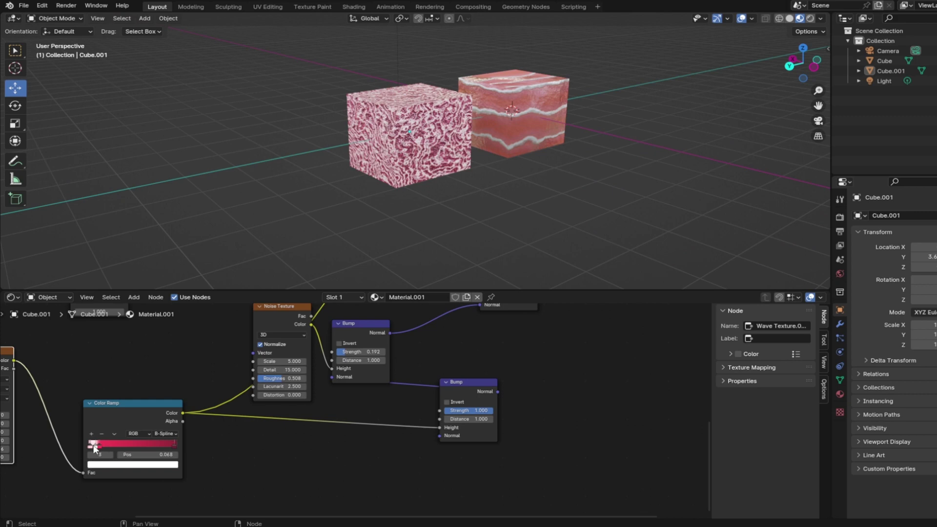
pyautogui.click(91, 445)
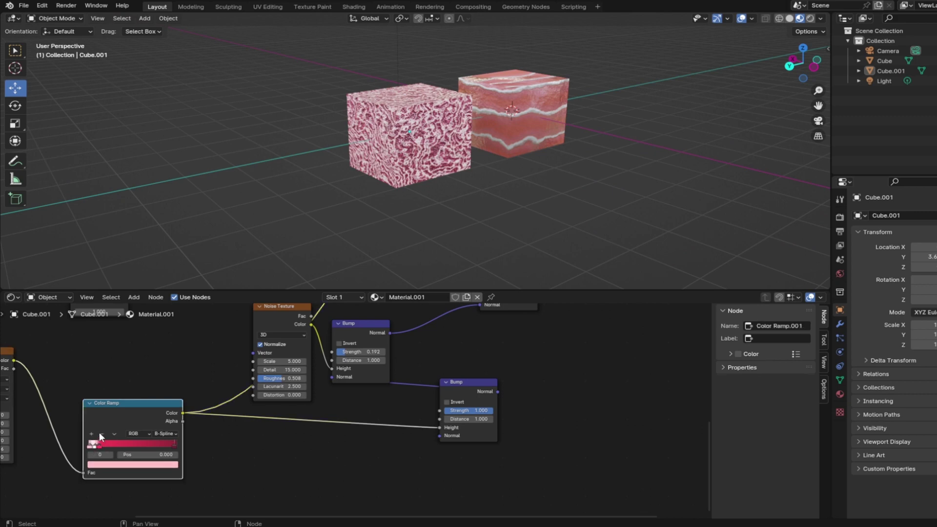
pyautogui.click(101, 433)
pyautogui.hotkey('ctrl', 'z')
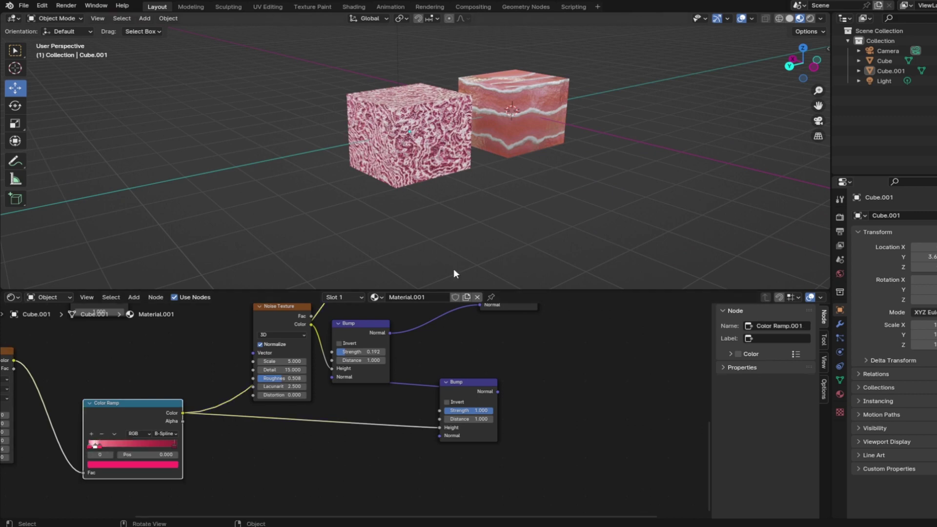
pyautogui.scroll(5, 452, 266)
pyautogui.scroll(-4, 459, 252)
pyautogui.moveTo(453, 193); pyautogui.dragTo(429, 205, button='middle')
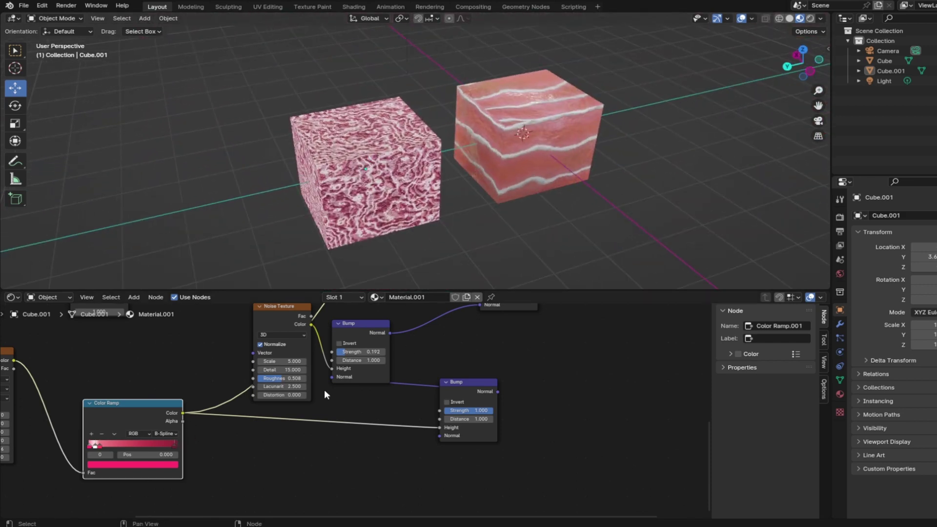
# Step: Move the Noise Texture node past the Bump nodes and the duplicated Wave Texture past its Color Ramp
pyautogui.moveTo(352, 410); pyautogui.dragTo(280, 332, button='middle')
pyautogui.moveTo(221, 472); pyautogui.dragTo(234, 414)
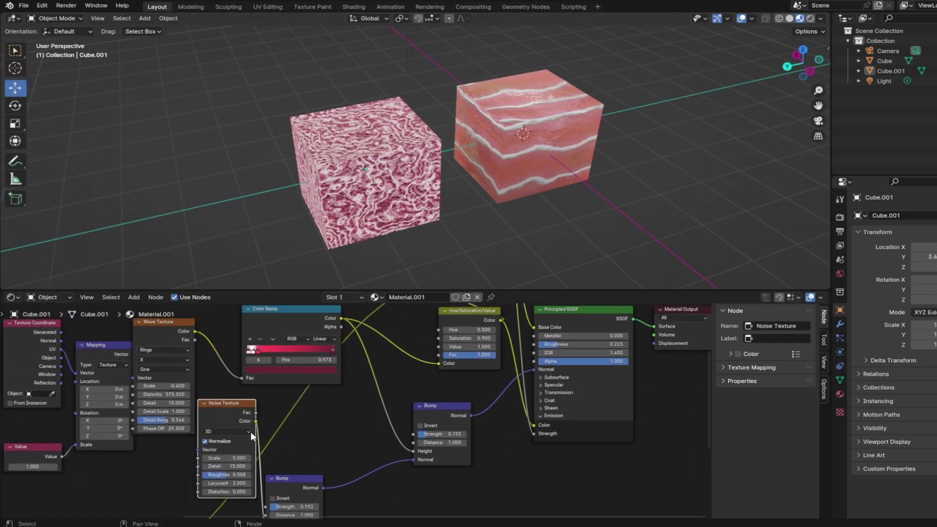
pyautogui.moveTo(239, 432); pyautogui.dragTo(325, 386, button='middle')
pyautogui.moveTo(315, 365); pyautogui.dragTo(543, 439)
pyautogui.moveTo(22, 461); pyautogui.dragTo(294, 407)
pyautogui.moveTo(69, 437); pyautogui.dragTo(201, 338, button='middle')
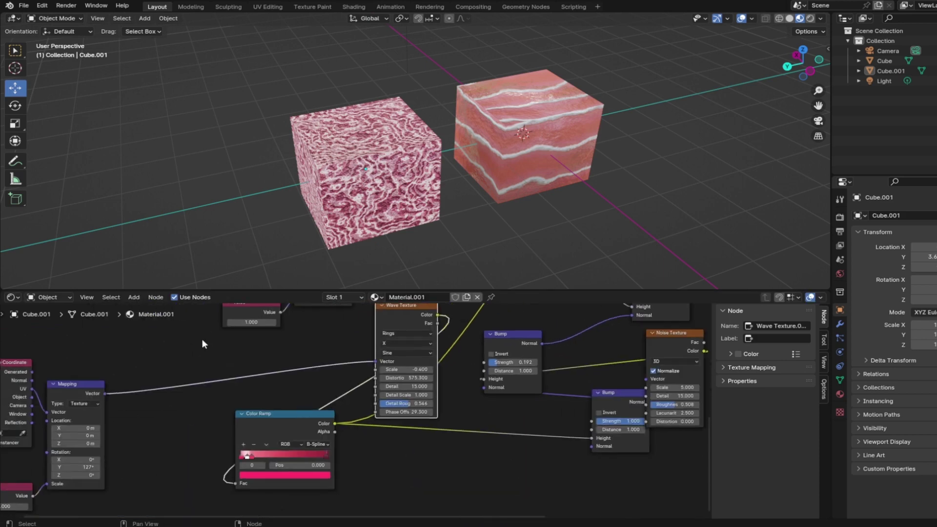
# Step: Move the original Value node directly below the duplicated Value node
pyautogui.moveTo(262, 313); pyautogui.dragTo(61, 483)
pyautogui.moveTo(76, 466); pyautogui.dragTo(288, 378, button='middle')
pyautogui.scroll(3, 180, 393)
pyautogui.moveTo(262, 394); pyautogui.dragTo(202, 394)
pyautogui.scroll(5, 214, 404)
pyautogui.moveTo(214, 404); pyautogui.dragTo(262, 410, button='middle')
# Step: Lower both stacked Value nodes to 0.800
pyautogui.click(202, 430)
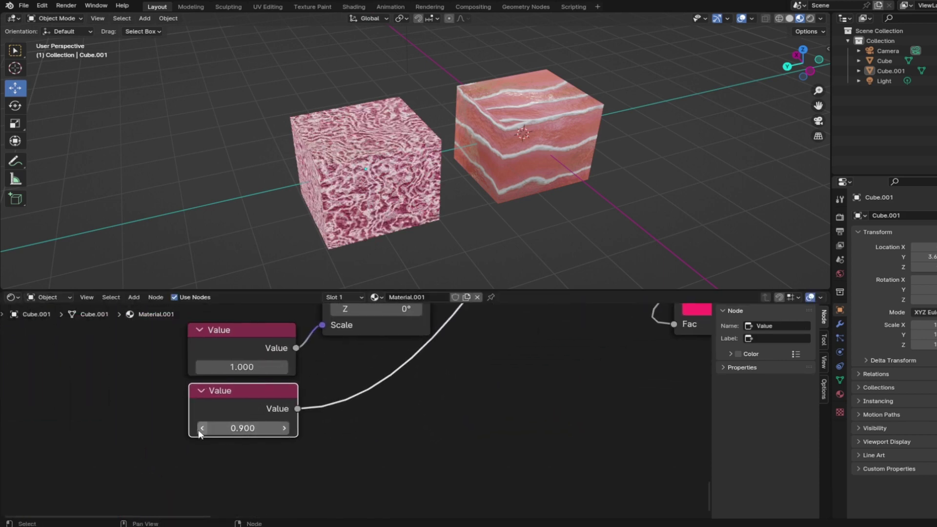
pyautogui.click(200, 368)
pyautogui.click(203, 430)
pyautogui.click(201, 369)
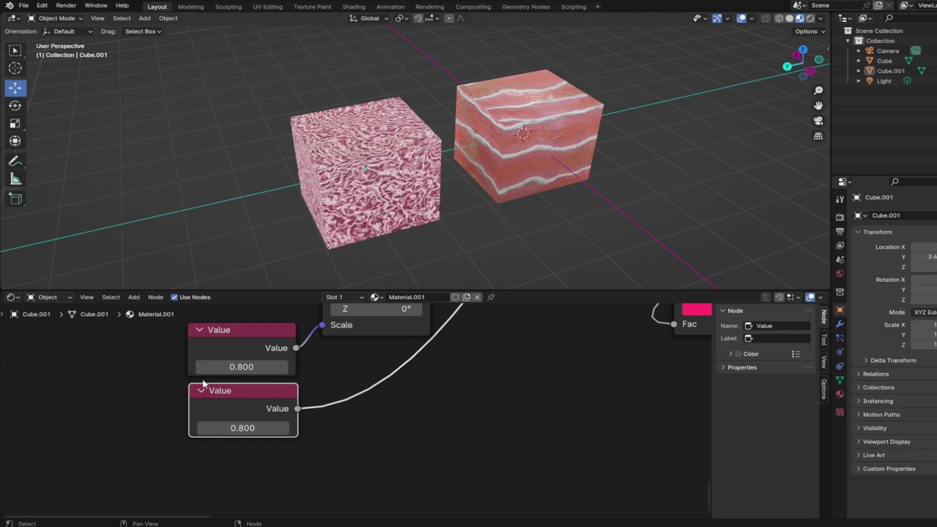
# Step: Raise the duplicated Value node to 1.500 and the original Value node below it to 1.300
pyautogui.click(284, 369)
pyautogui.click(284, 369)
pyautogui.click(284, 369)
pyautogui.click(284, 369)
pyautogui.click(285, 369)
pyautogui.click(284, 429)
pyautogui.click(284, 430)
pyautogui.click(284, 429)
pyautogui.click(284, 429)
pyautogui.click(284, 430)
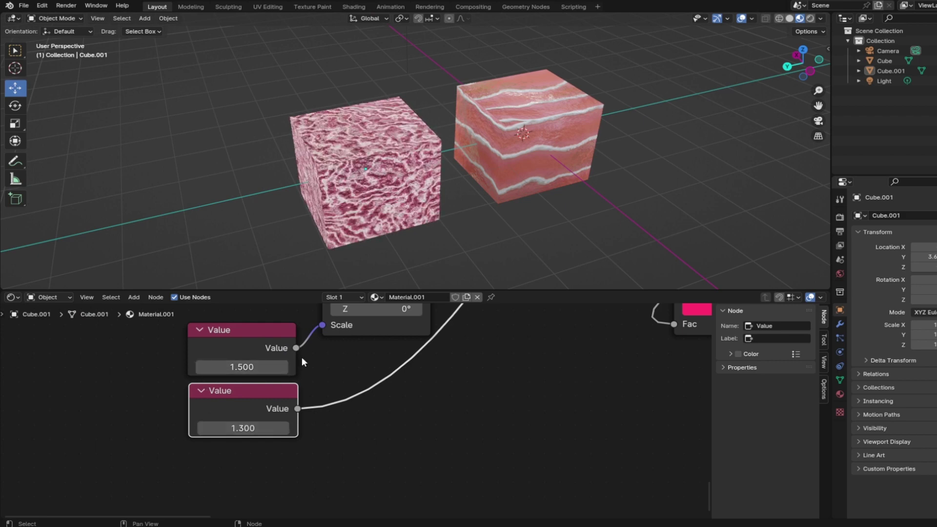
# Step: Move the duplicated Color Ramp's vivid pink stop to position 0.405
pyautogui.scroll(-2, 505, 118)
pyautogui.scroll(3, 507, 122)
pyautogui.moveTo(511, 168); pyautogui.dragTo(528, 162, button='middle')
pyautogui.moveTo(571, 349); pyautogui.dragTo(89, 487, button='middle')
pyautogui.moveTo(199, 413); pyautogui.dragTo(294, 420)
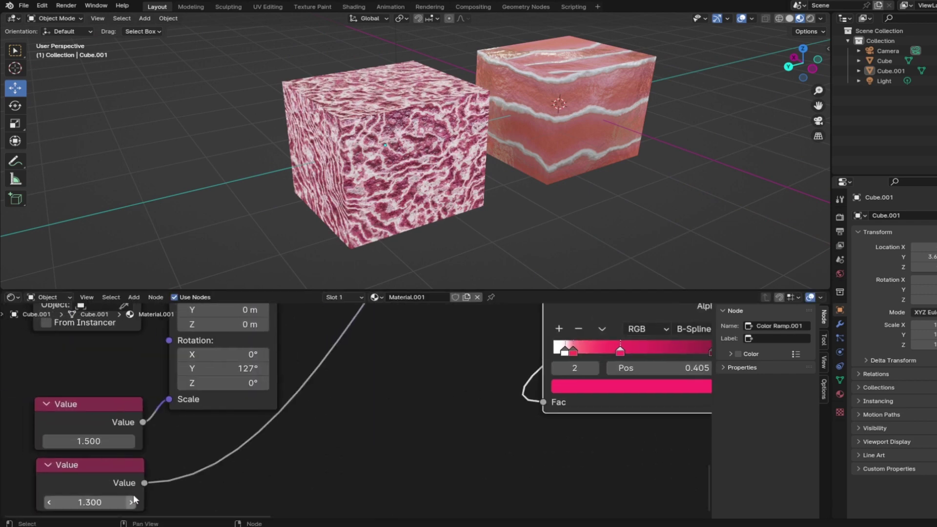
# Step: Set the original Value node, stacked below the duplicate, to 1.500
pyautogui.click(134, 500)
pyautogui.click(134, 500)
pyautogui.scroll(-3, 497, 196)
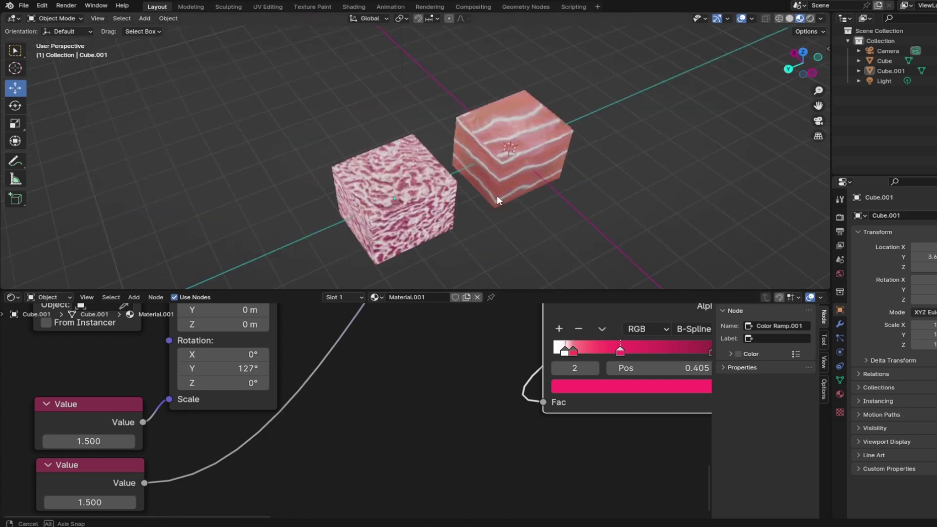
pyautogui.moveTo(571, 349); pyautogui.dragTo(571, 351)
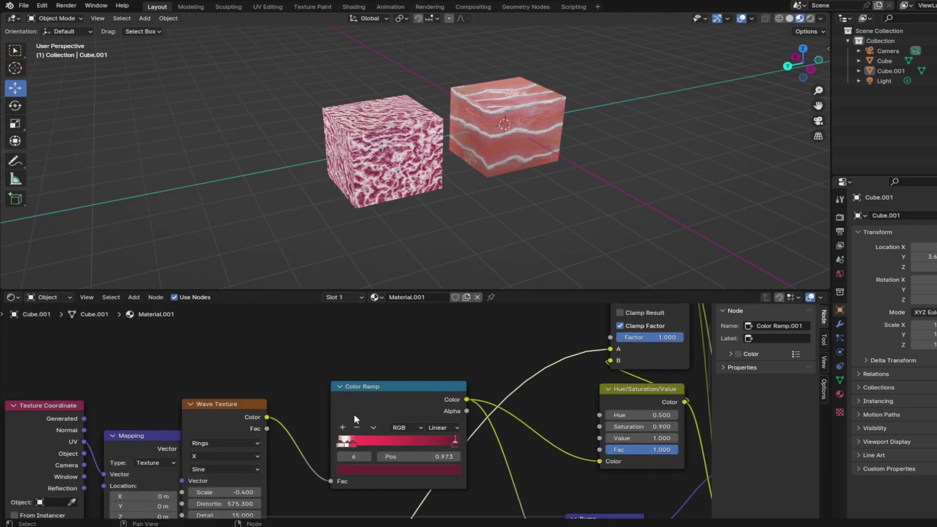
# Step: Delete surplus leading stops from the original Color Ramp and set its vivid pink stop to position 0.186
pyautogui.click(354, 415)
pyautogui.click(347, 442)
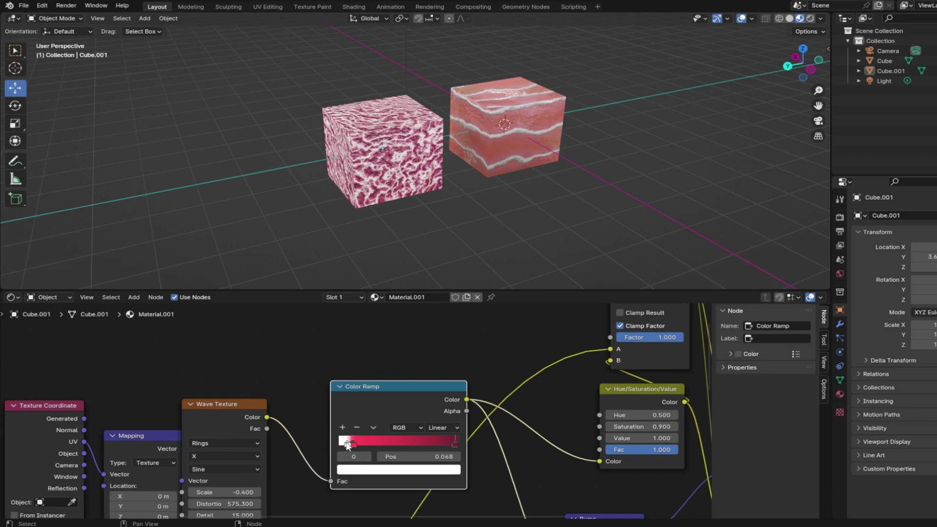
pyautogui.moveTo(349, 445); pyautogui.dragTo(339, 455)
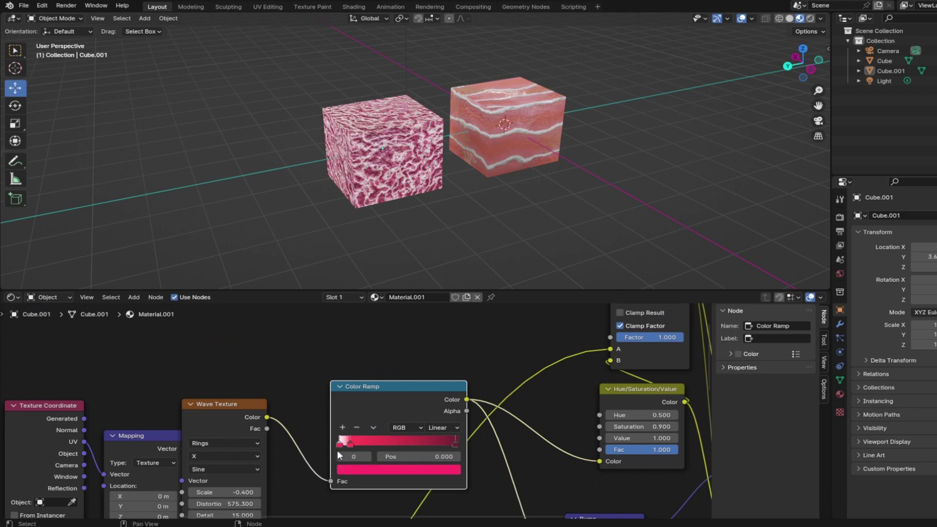
pyautogui.scroll(3, 519, 159)
# Step: Set the Hue/Saturation/Value node's saturation to 1.000
pyautogui.moveTo(644, 385); pyautogui.dragTo(422, 401, button='middle')
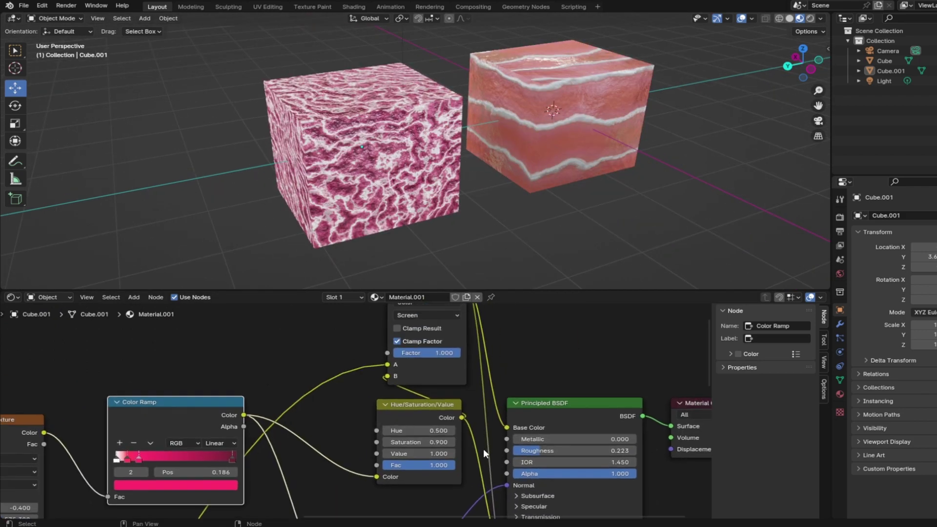
pyautogui.click(453, 442)
pyautogui.scroll(-4, 586, 163)
pyautogui.moveTo(586, 163); pyautogui.dragTo(510, 160, button='middle')
pyautogui.scroll(4, 500, 143)
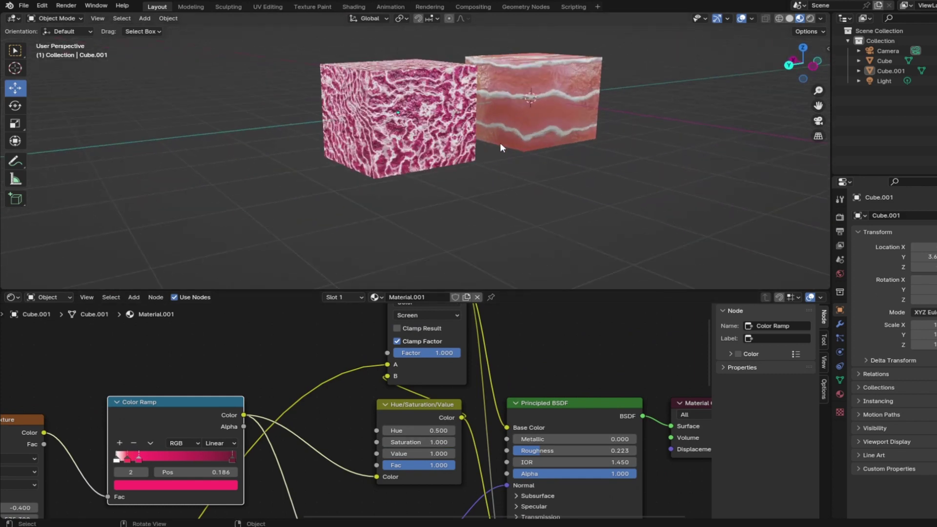
# Step: Shift the original Color Ramp's white stop slightly inward and set the duplicated Color Ramp's white stop to position 0.077
pyautogui.moveTo(256, 448); pyautogui.dragTo(275, 518, button='middle')
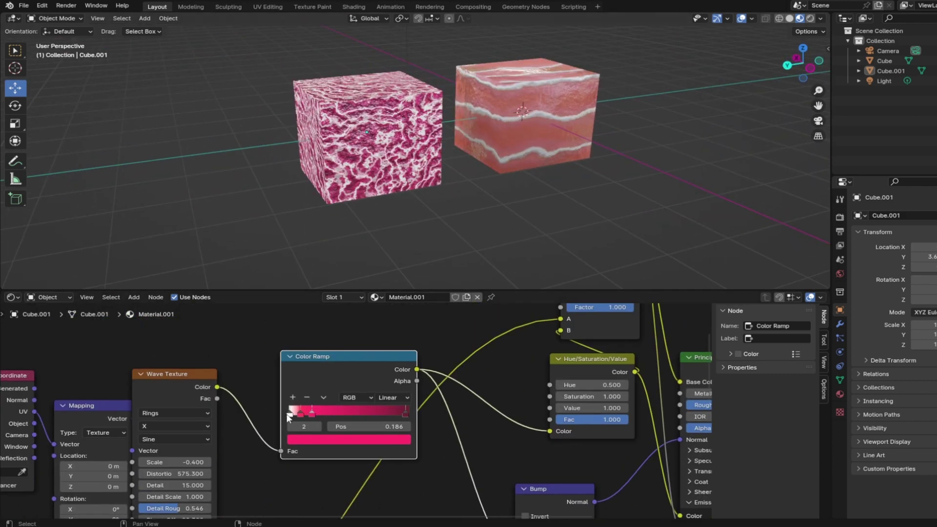
pyautogui.moveTo(287, 415)
pyautogui.mouseDown()
pyautogui.moveTo(306, 411)
pyautogui.moveTo(292, 417)
pyautogui.mouseUp()
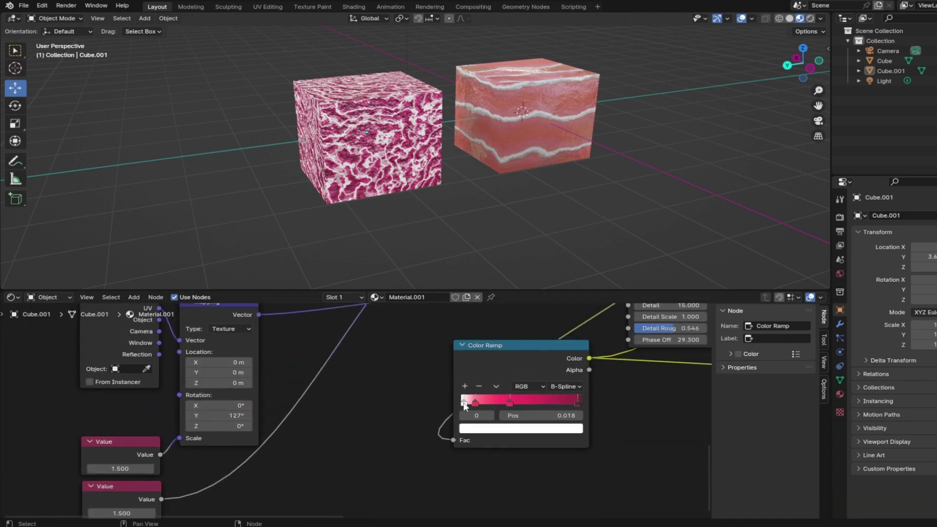
pyautogui.moveTo(465, 406)
pyautogui.mouseDown()
pyautogui.moveTo(514, 407)
pyautogui.moveTo(471, 415)
pyautogui.mouseUp()
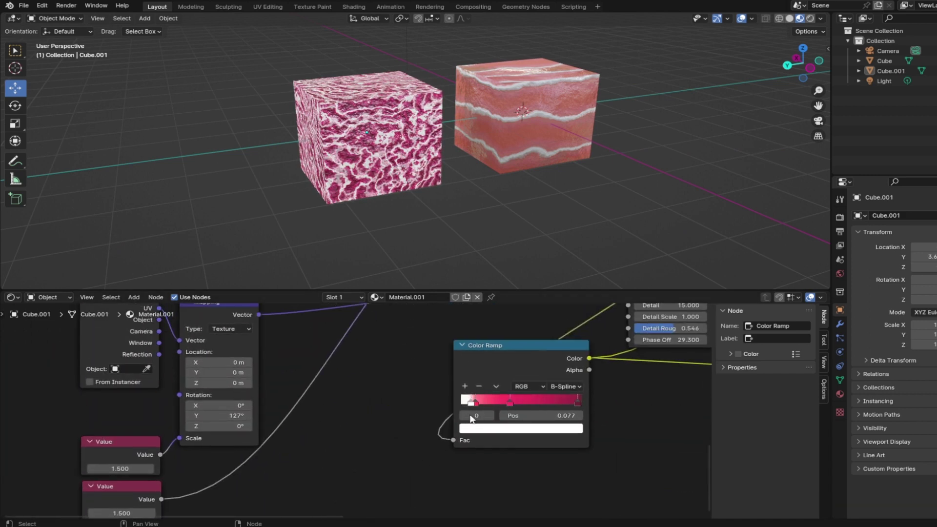
# Step: Set the duplicated Mapping's Y rotation to 134° and enlarge the 3D viewport
pyautogui.moveTo(220, 416); pyautogui.dragTo(229, 415)
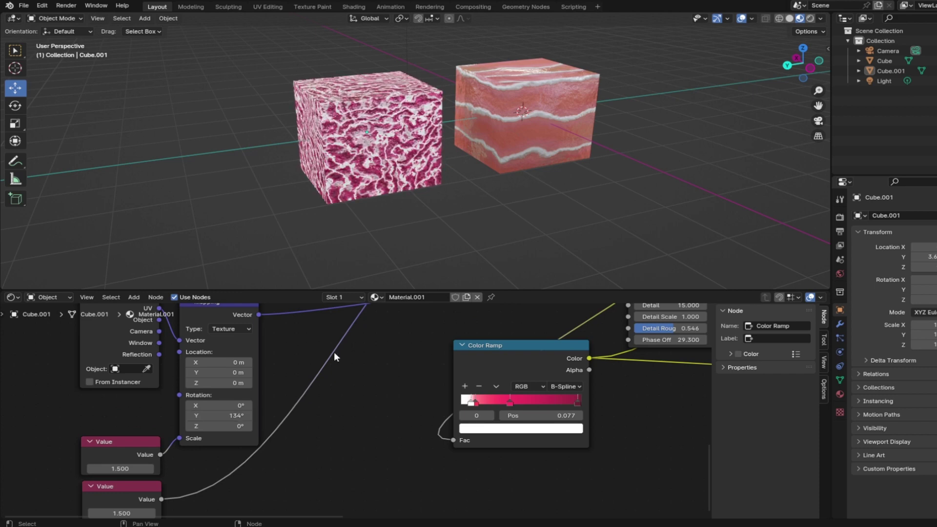
pyautogui.scroll(-2, 564, 146)
pyautogui.moveTo(563, 147); pyautogui.dragTo(587, 140, button='middle')
pyautogui.scroll(2, 587, 140)
pyautogui.moveTo(578, 291); pyautogui.dragTo(586, 407)
pyautogui.moveTo(633, 264); pyautogui.dragTo(649, 224, button='middle')
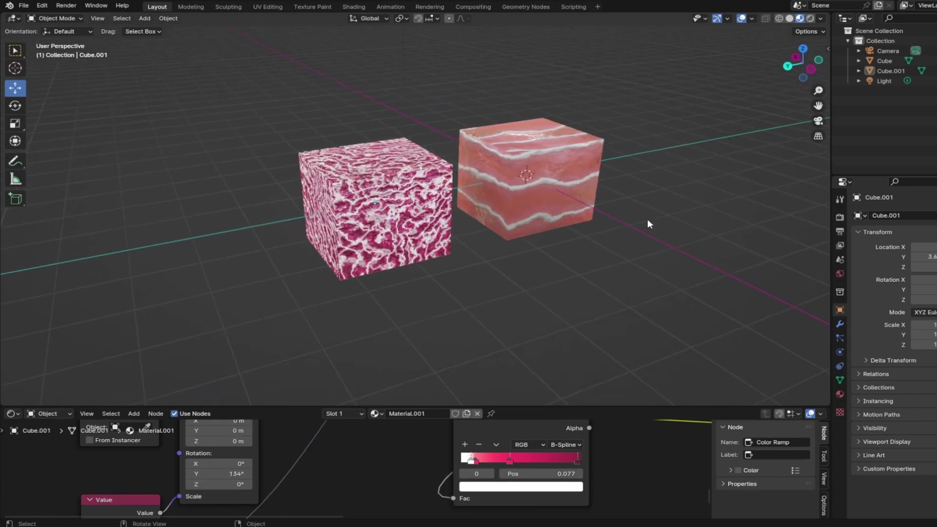